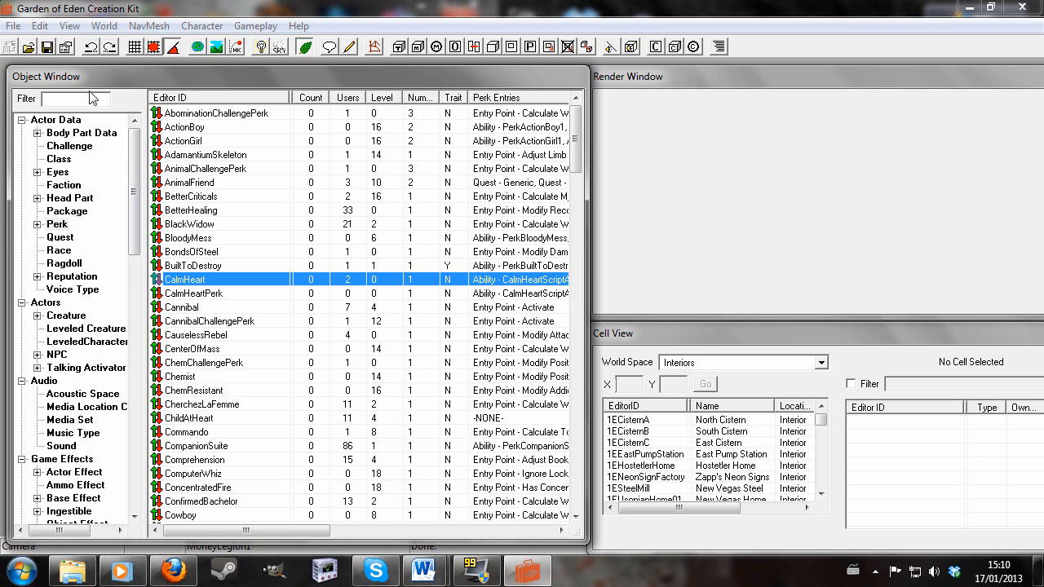
Open the Commando perk for editing and clear its perk description
{"action": "left_click", "coordinate": [76, 100]}
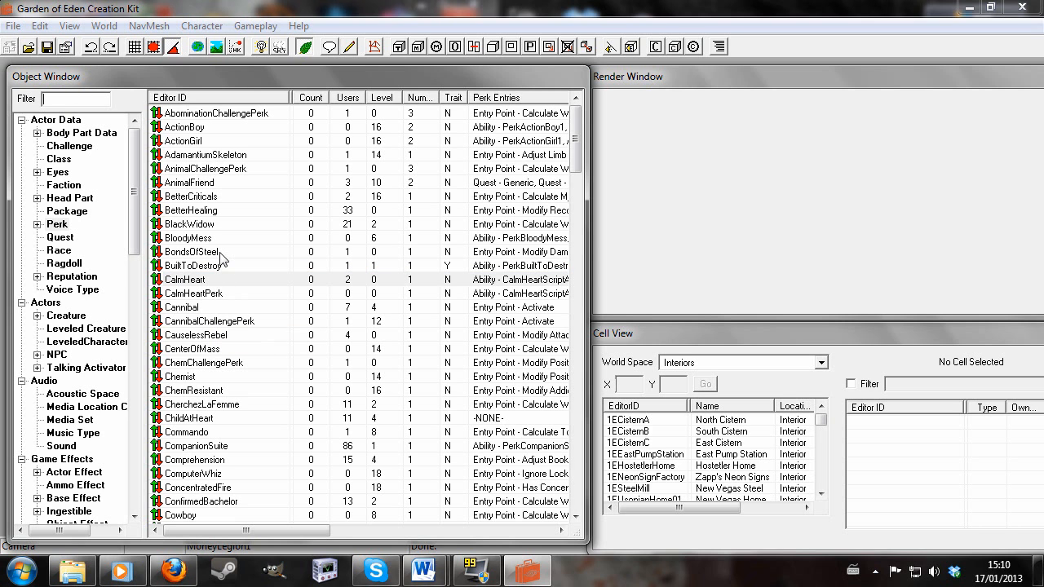
{"action": "double_click", "coordinate": [220, 432]}
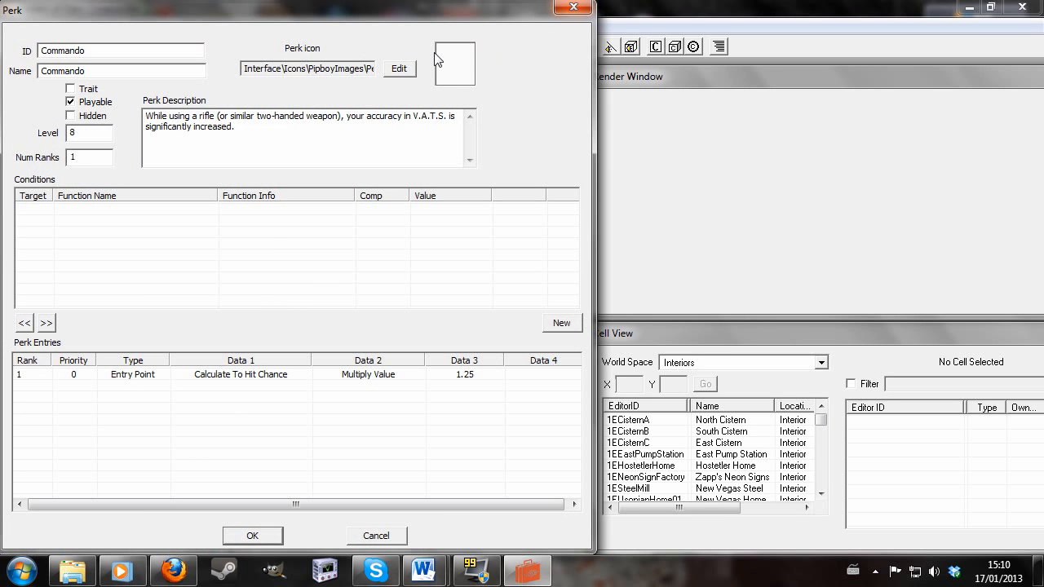
{"action": "left_click_drag", "start_coordinate": [236, 127], "coordinate": [147, 115]}
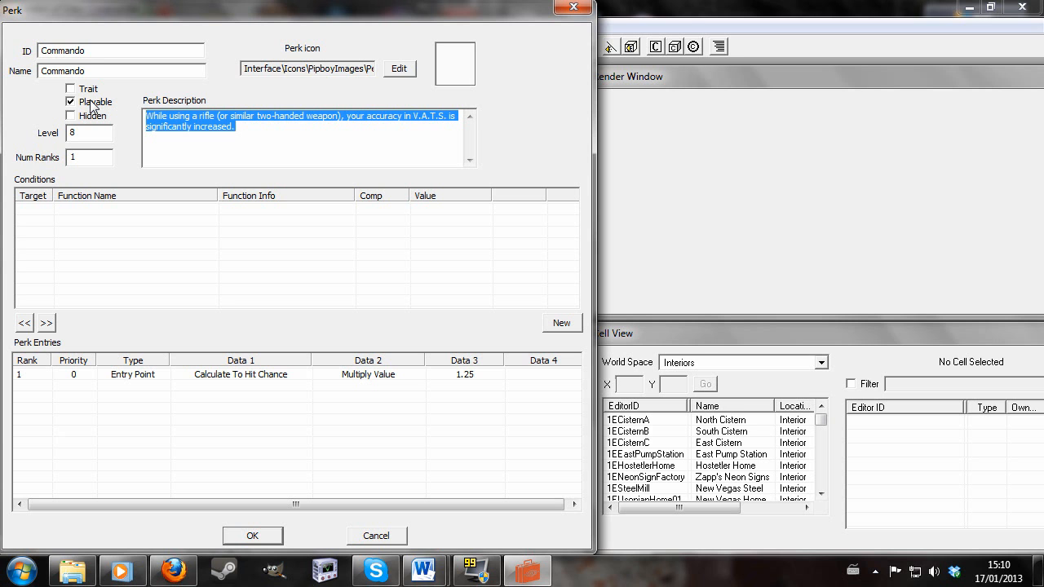
{"action": "key", "text": "Delete"}
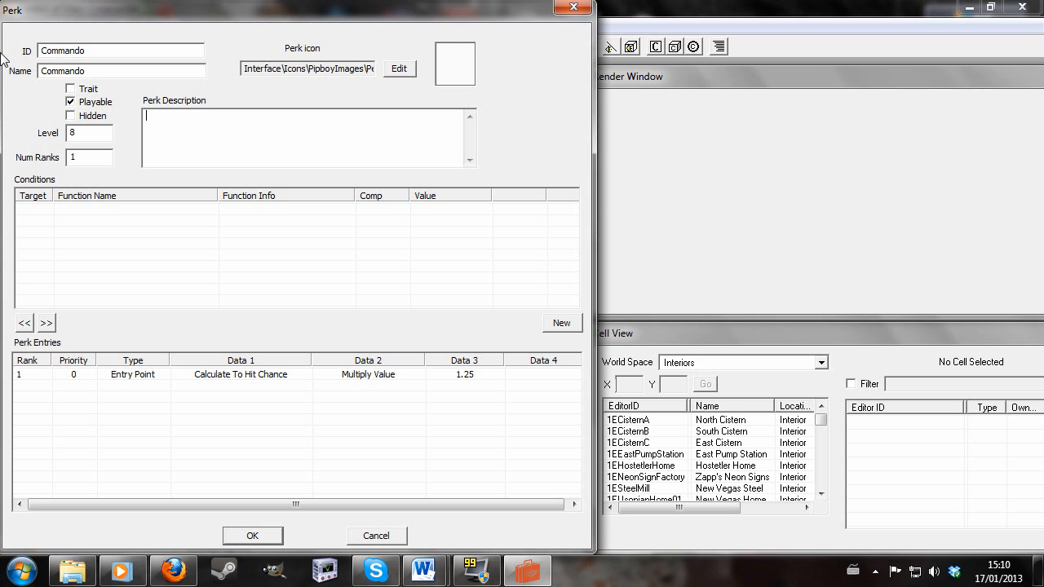
Change the perk's ID to myperk and clear its name
{"action": "left_click_drag", "start_coordinate": [89, 50], "coordinate": [39, 51]}
{"action": "type", "text": "N"}
{"action": "type", "text": "myperk"}
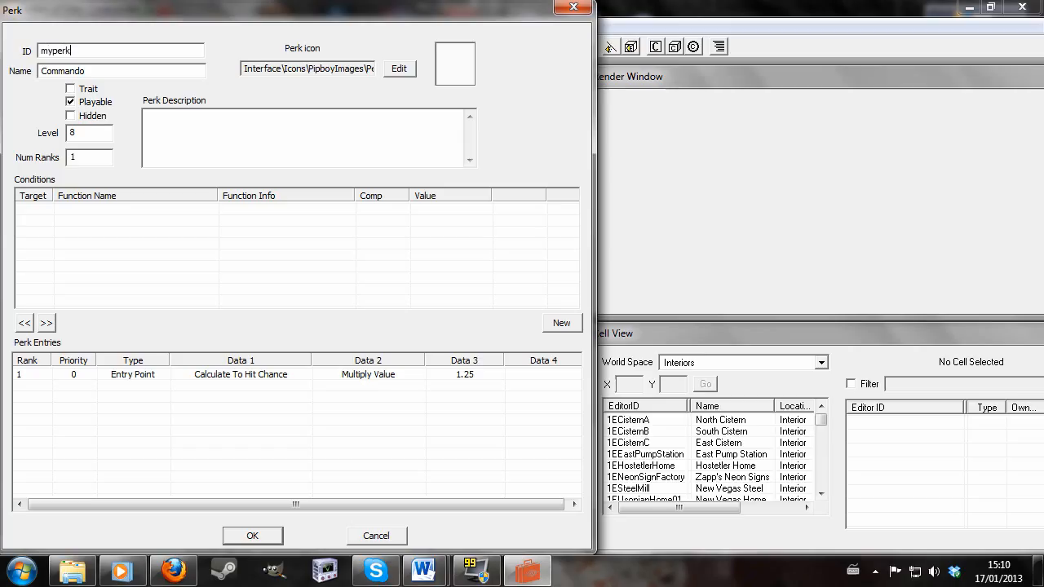
{"action": "key", "text": "Tab"}
{"action": "key", "text": "BackSpace"}
Delete the Calculate To Hit Chance perk entry and save the result as a new perk, keeping the original Commando
{"action": "left_click", "coordinate": [186, 378]}
{"action": "key", "text": "Delete"}
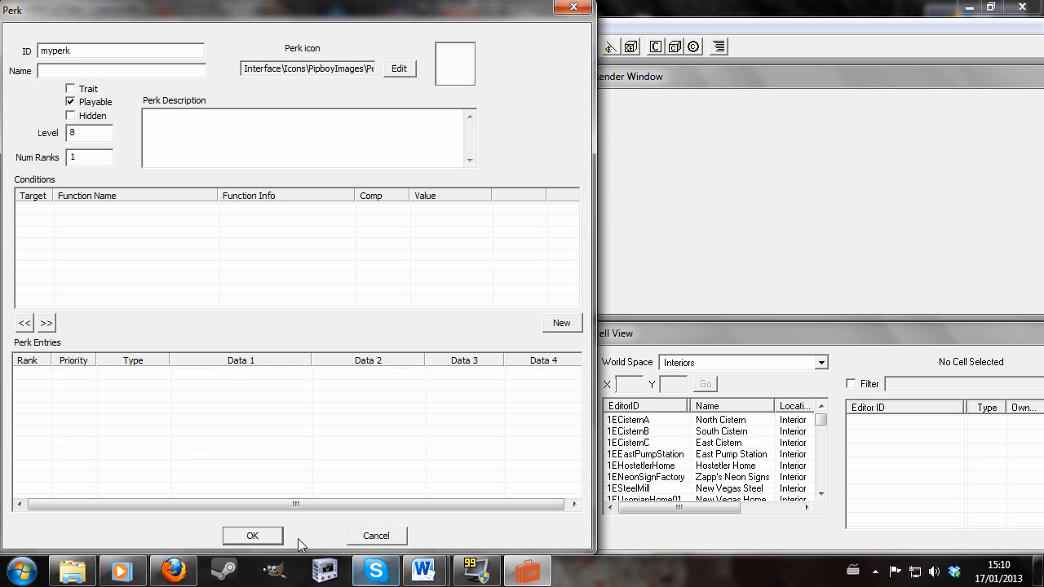
{"action": "left_click", "coordinate": [252, 535]}
{"action": "left_click", "coordinate": [522, 347]}
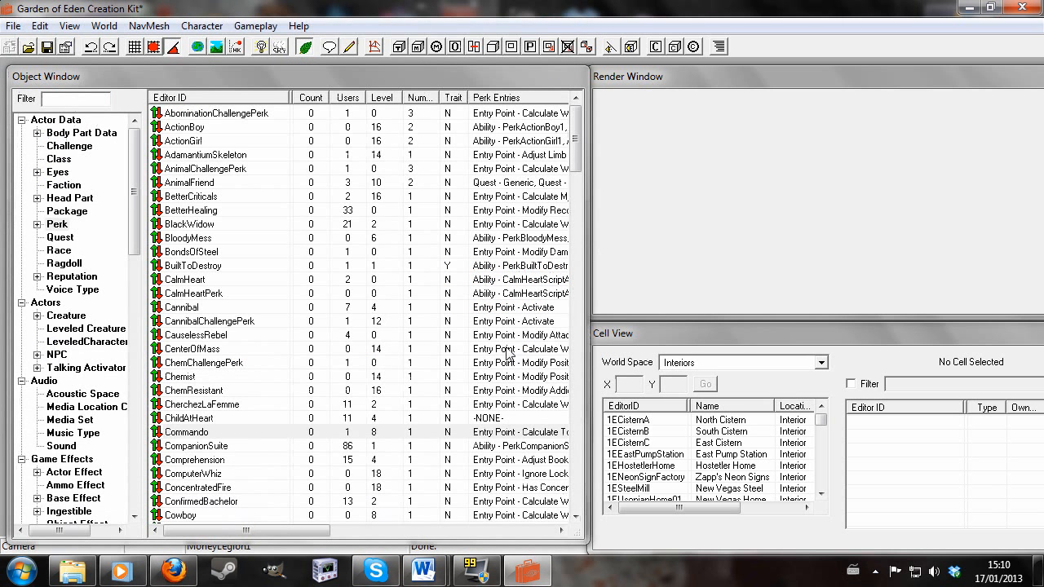
Filter the objects by myperk, open that perk and name it My Perk
{"action": "left_click", "coordinate": [61, 99]}
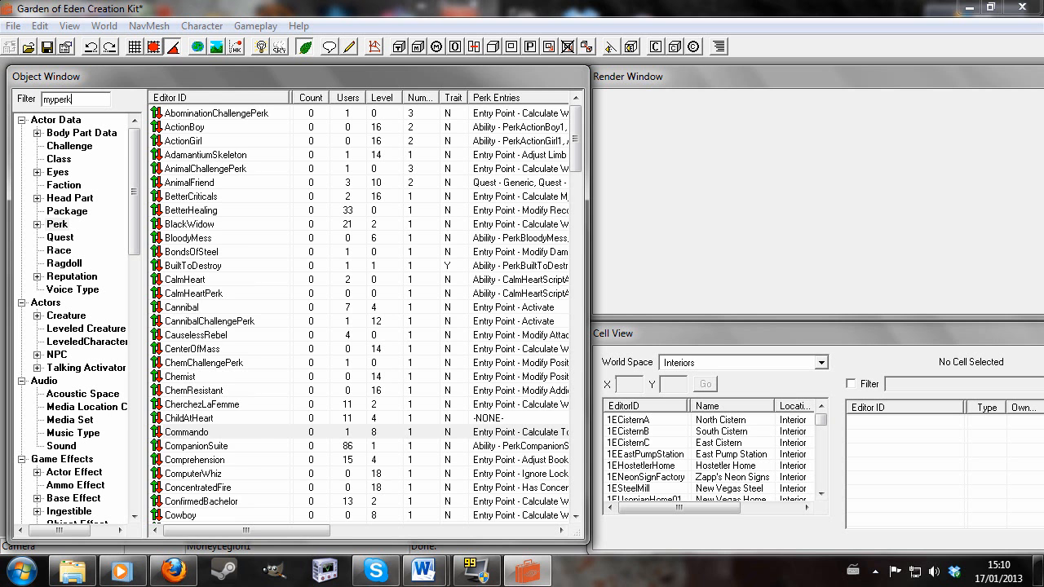
{"action": "type", "text": "myperk"}
{"action": "double_click", "coordinate": [180, 114]}
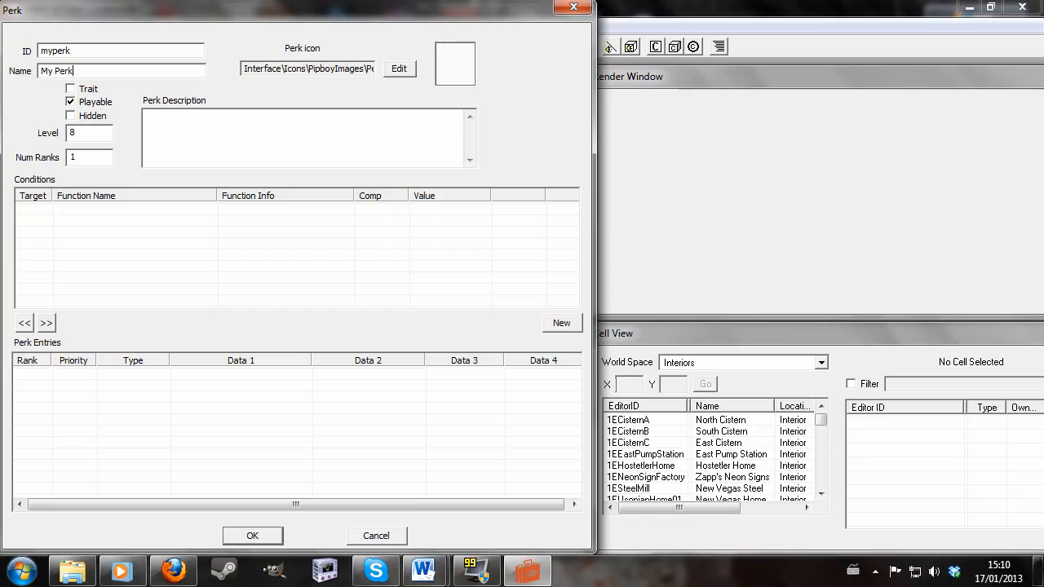
Enter the description "This perk gives you more poison resistance" with its spelling corrected, and set the perk's level to 10
{"action": "left_click", "coordinate": [149, 143]}
{"action": "type", "text": "This perk gives you more poison resistence"}
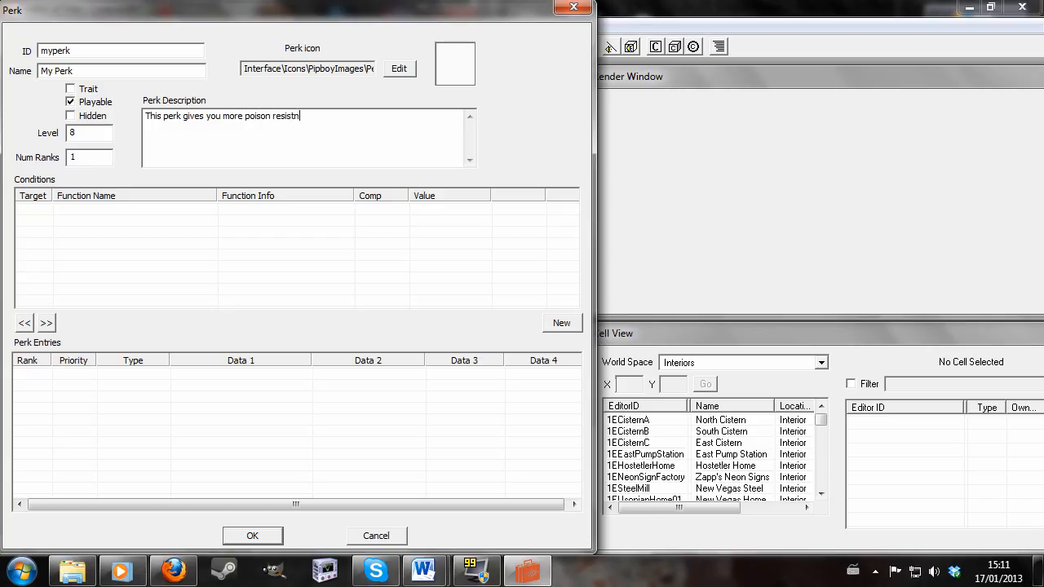
{"action": "left_click", "coordinate": [96, 118]}
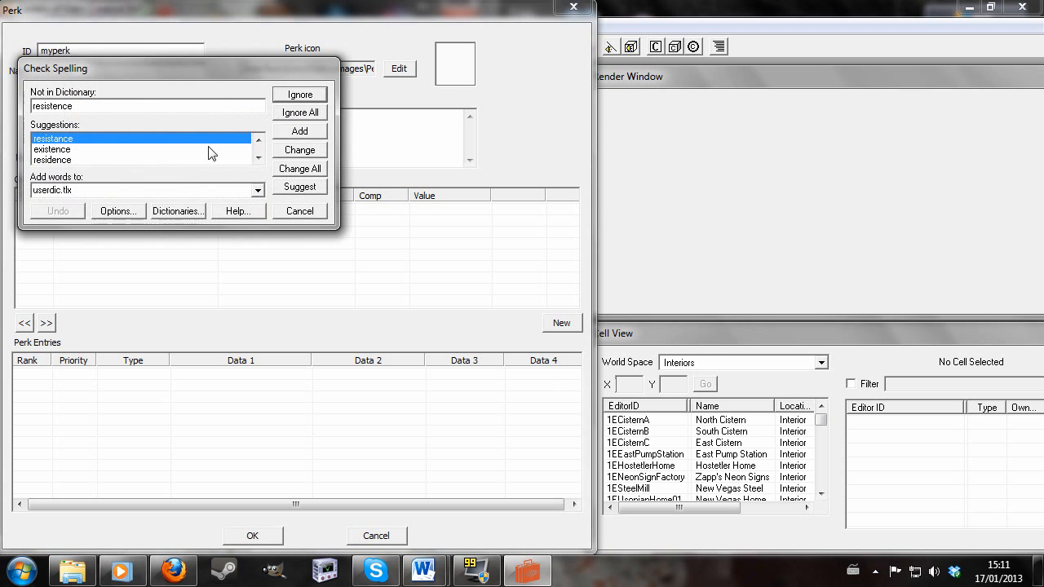
{"action": "left_click", "coordinate": [307, 160]}
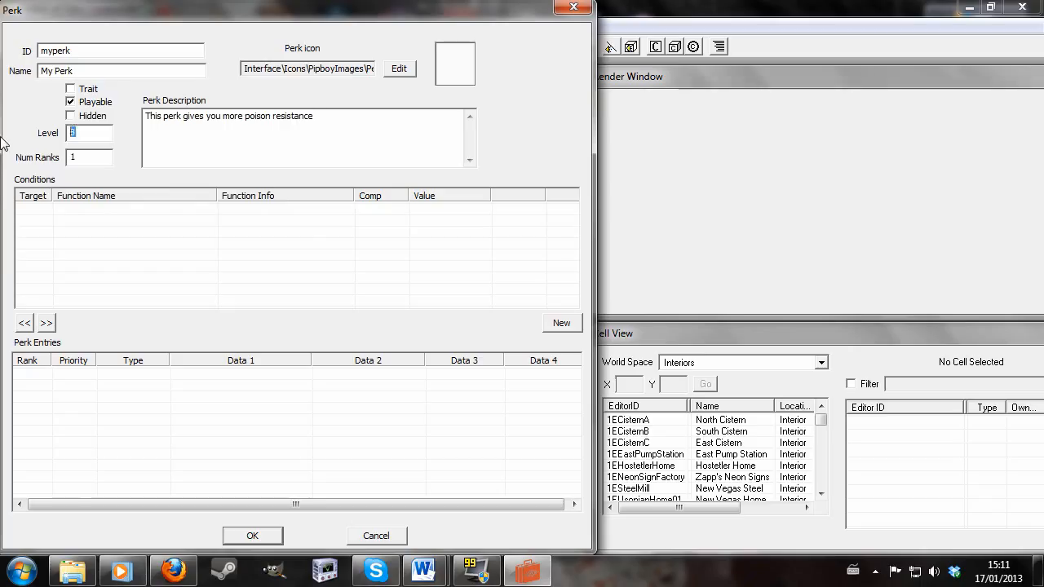
{"action": "type", "text": "10"}
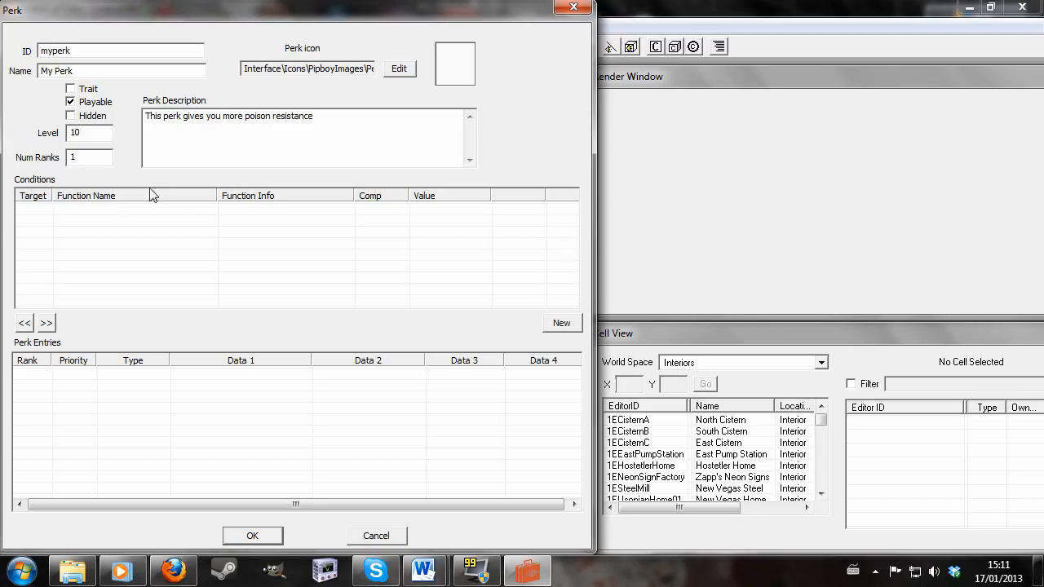
{"action": "right_click", "coordinate": [160, 246]}
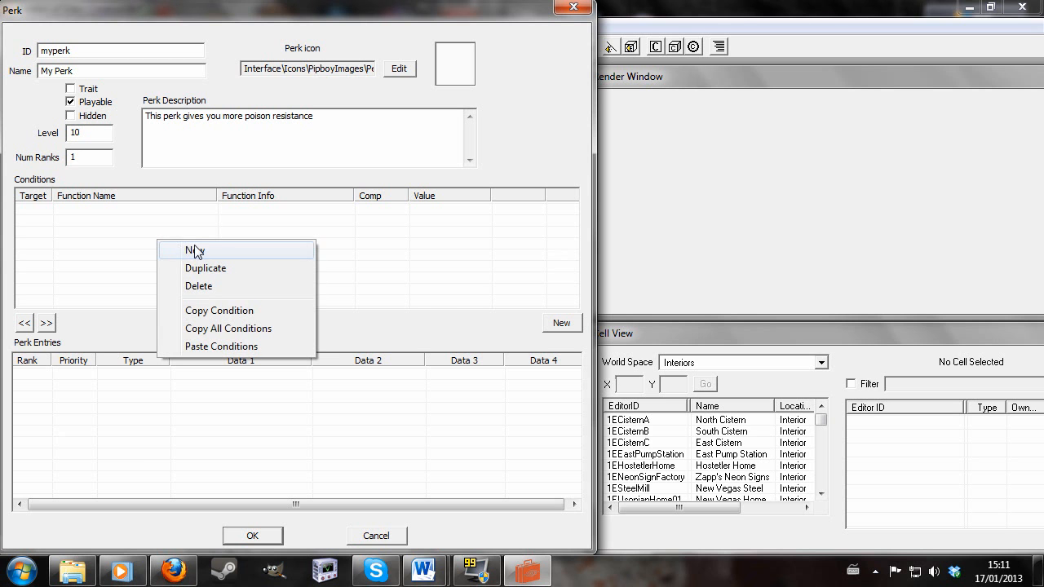
{"action": "left_click", "coordinate": [196, 250]}
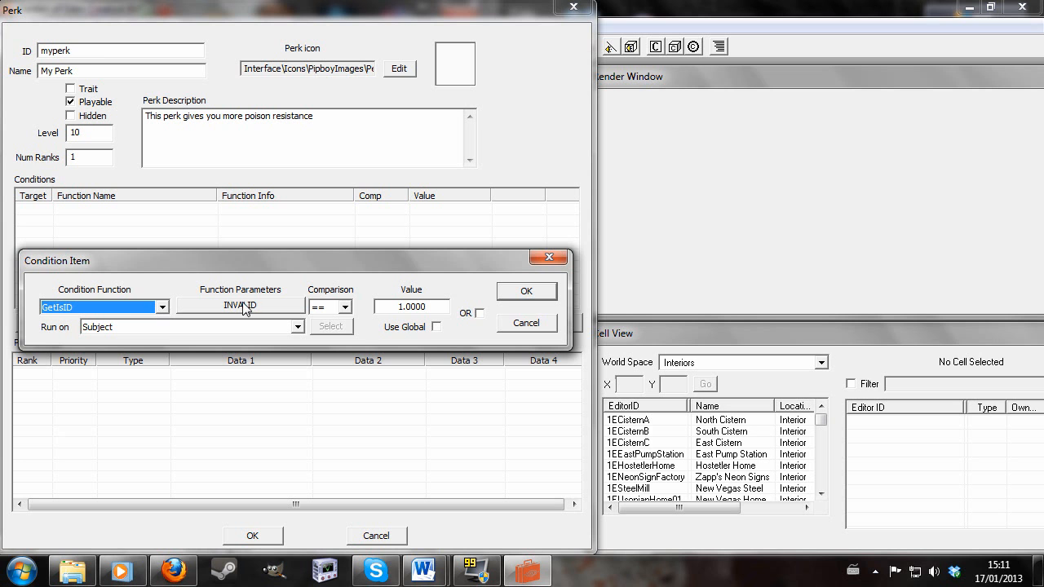
{"action": "left_click", "coordinate": [547, 255]}
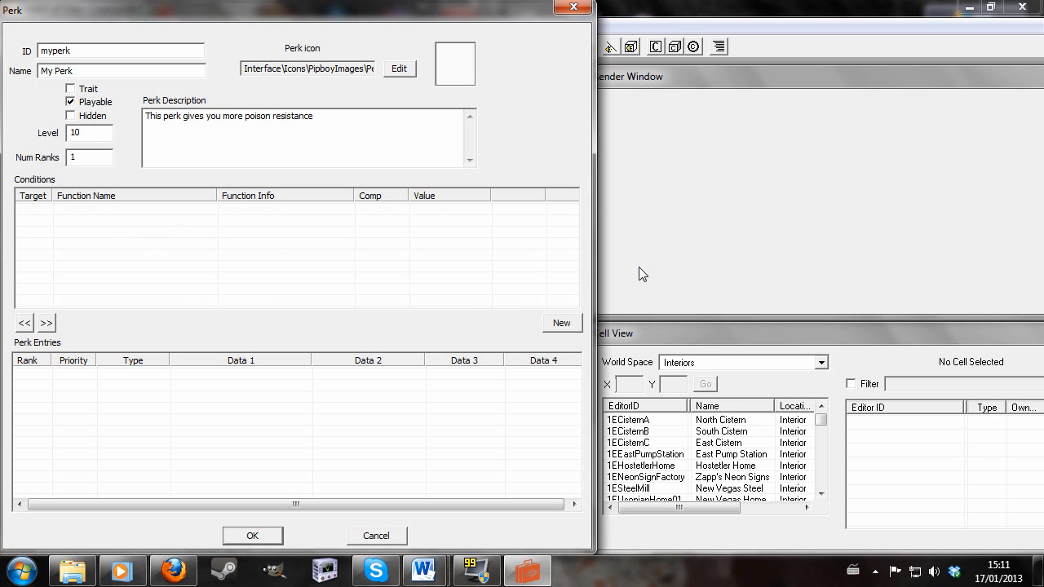
Add a perk condition using the GetActorValue function with Endurance as its parameter
{"action": "right_click", "coordinate": [221, 239]}
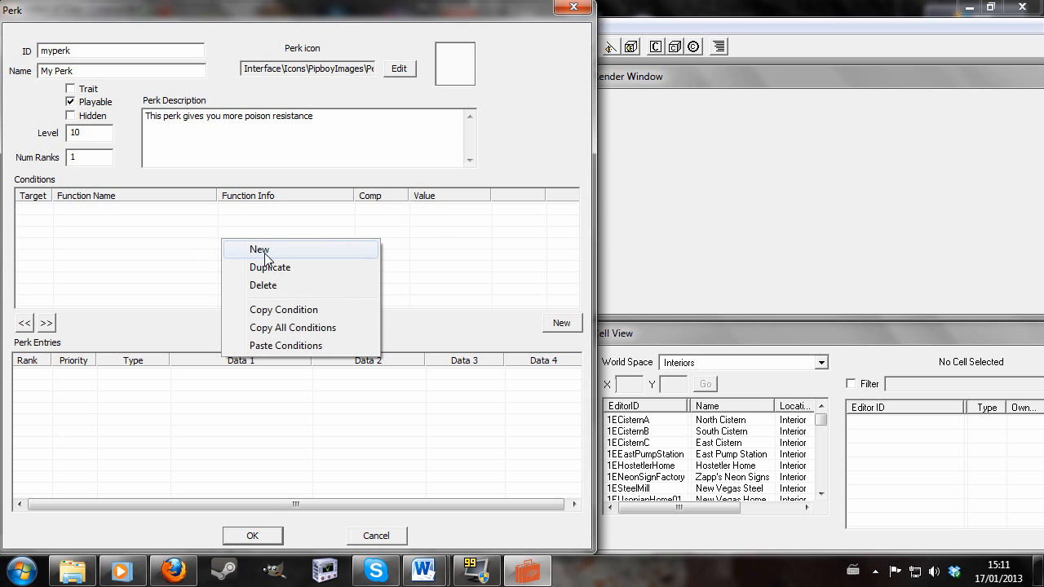
{"action": "left_click", "coordinate": [268, 249]}
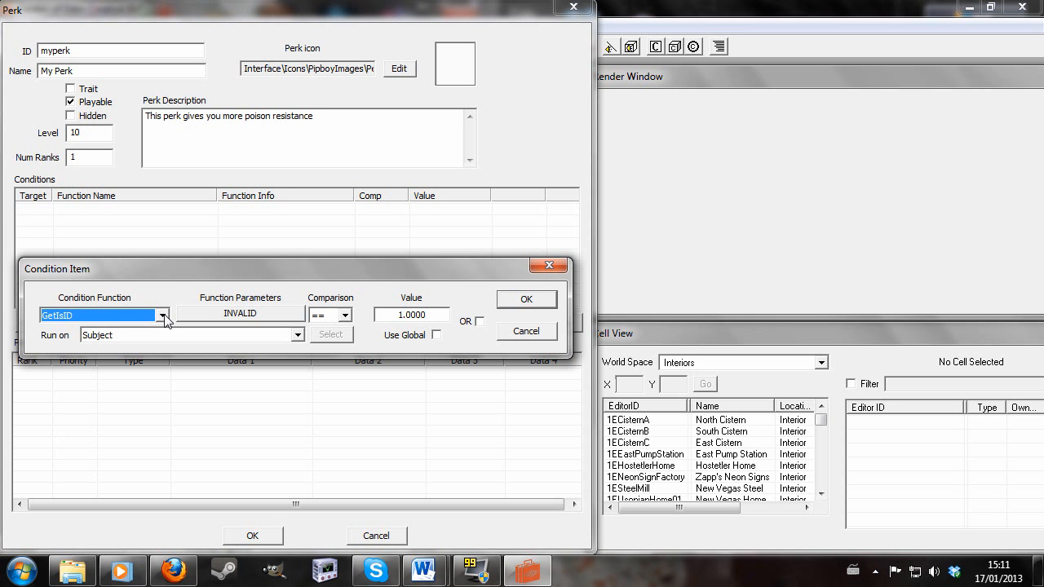
{"action": "key", "text": "g"}
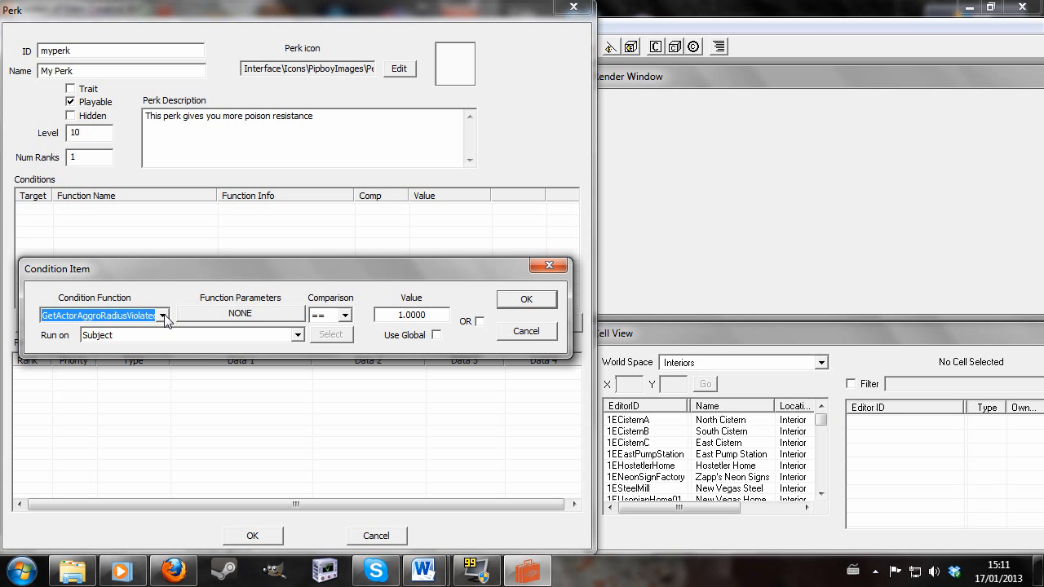
{"action": "type", "text": "v"}
{"action": "left_click", "coordinate": [254, 314]}
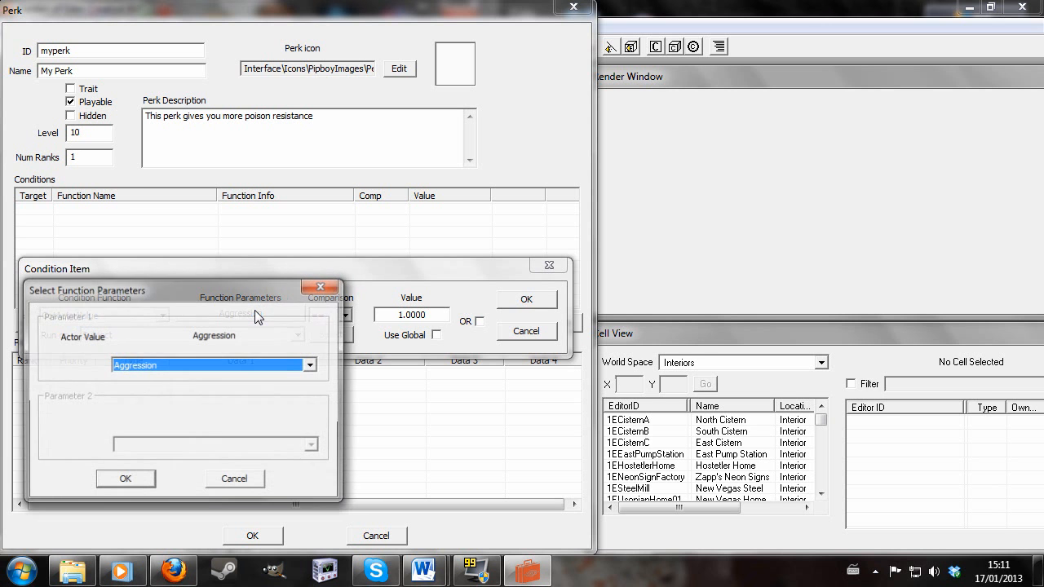
{"action": "key", "text": "e"}
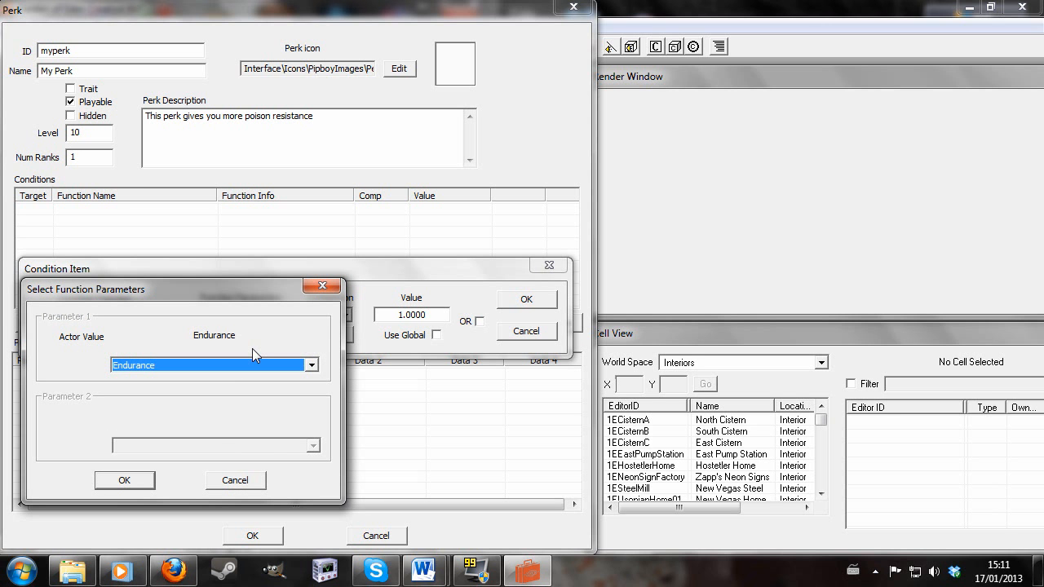
{"action": "left_click", "coordinate": [123, 480]}
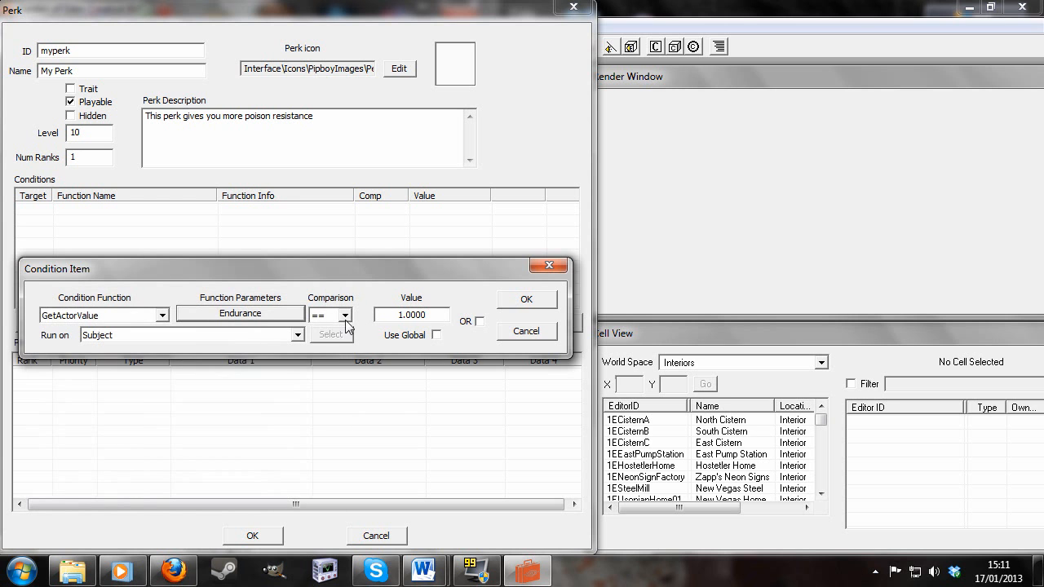
Set the Endurance condition to >= 5, confirm it, and save the perk
{"action": "left_click", "coordinate": [345, 318]}
{"action": "left_click", "coordinate": [338, 383]}
{"action": "left_click", "coordinate": [400, 314]}
{"action": "type", "text": "5"}
{"action": "left_click", "coordinate": [526, 299]}
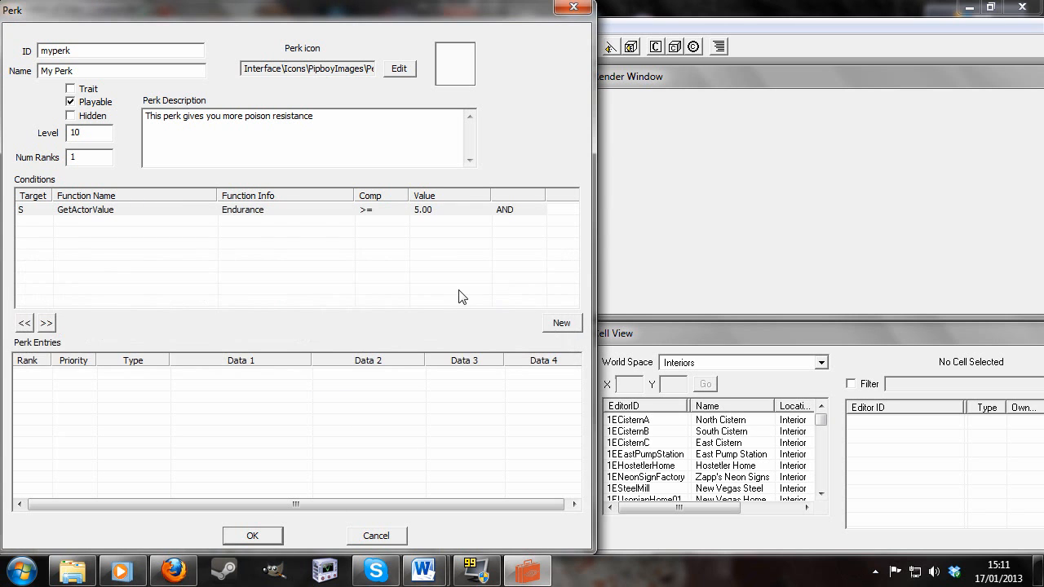
{"action": "left_click", "coordinate": [268, 531]}
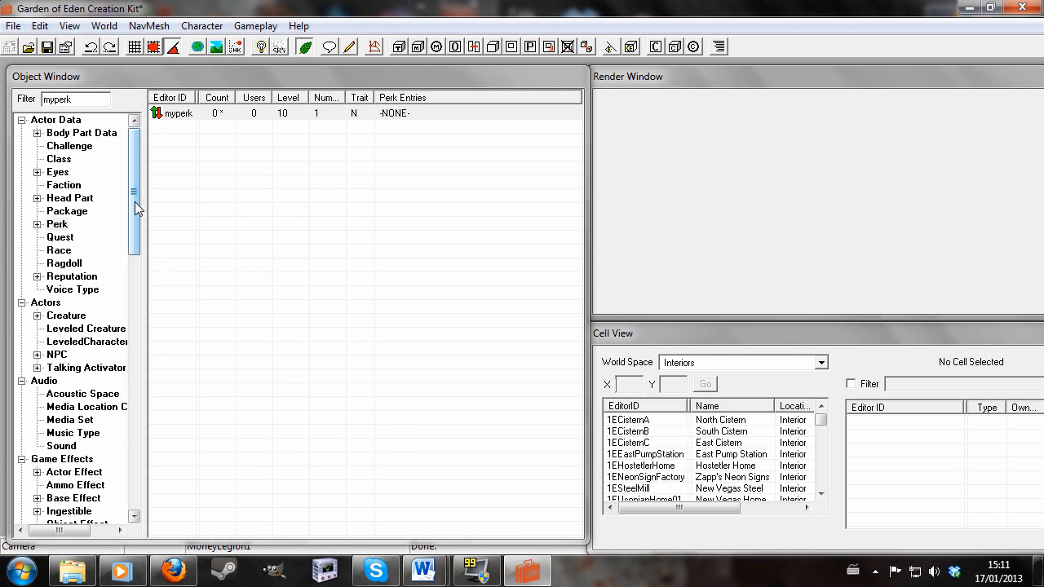
List all Actor Effect objects under Game Effects with the myperk filter cleared
{"action": "left_click_drag", "start_coordinate": [134, 202], "coordinate": [124, 319]}
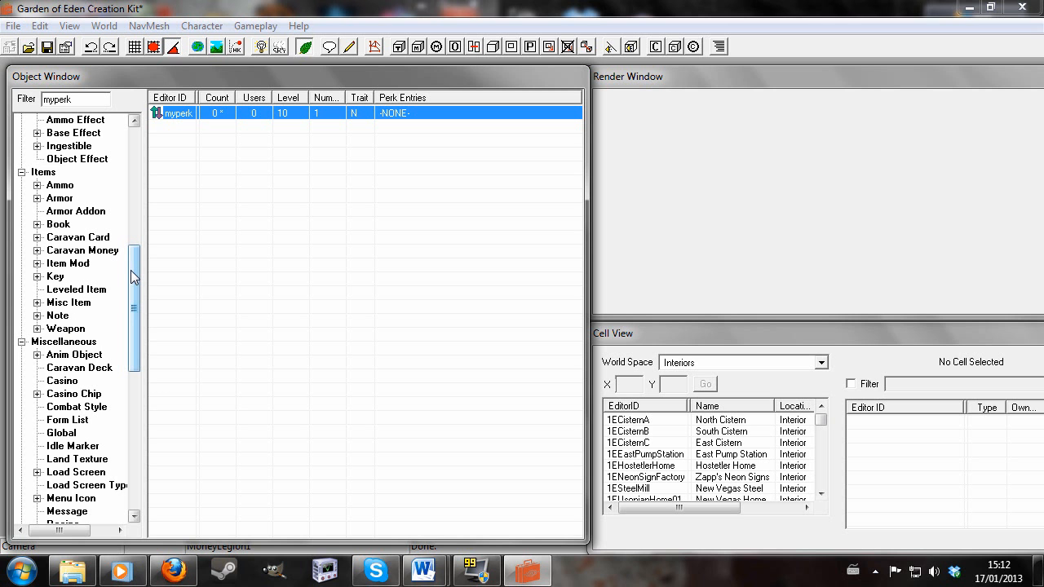
{"action": "left_click_drag", "start_coordinate": [134, 277], "coordinate": [134, 214]}
{"action": "left_click", "coordinate": [73, 341]}
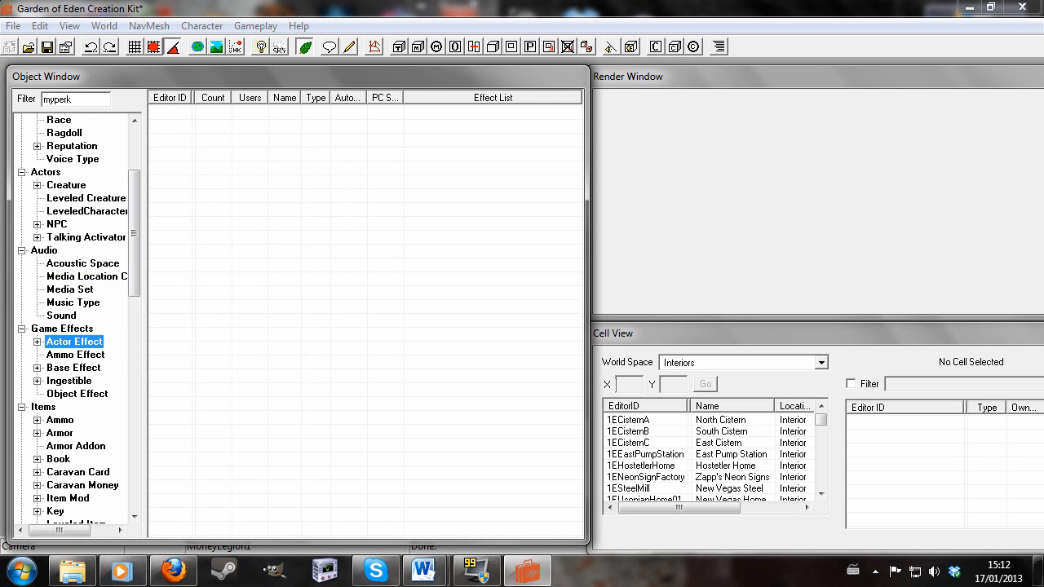
{"action": "left_click_drag", "start_coordinate": [80, 99], "coordinate": [3, 103]}
{"action": "key", "text": "BackSpace"}
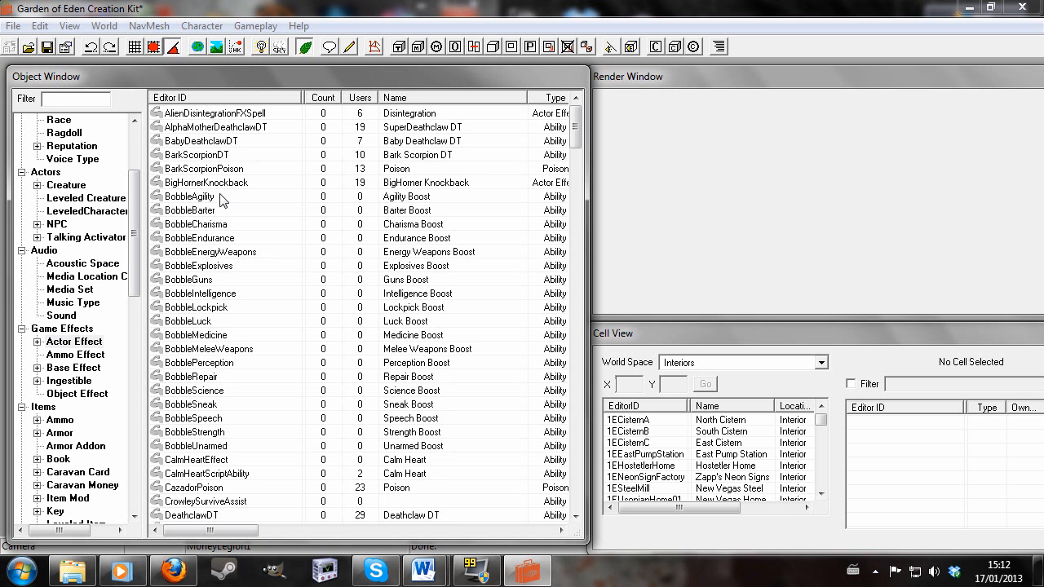
Create a new actor effect with the ID myeffect
{"action": "left_click", "coordinate": [219, 196]}
{"action": "right_click", "coordinate": [248, 267]}
{"action": "left_click", "coordinate": [300, 282]}
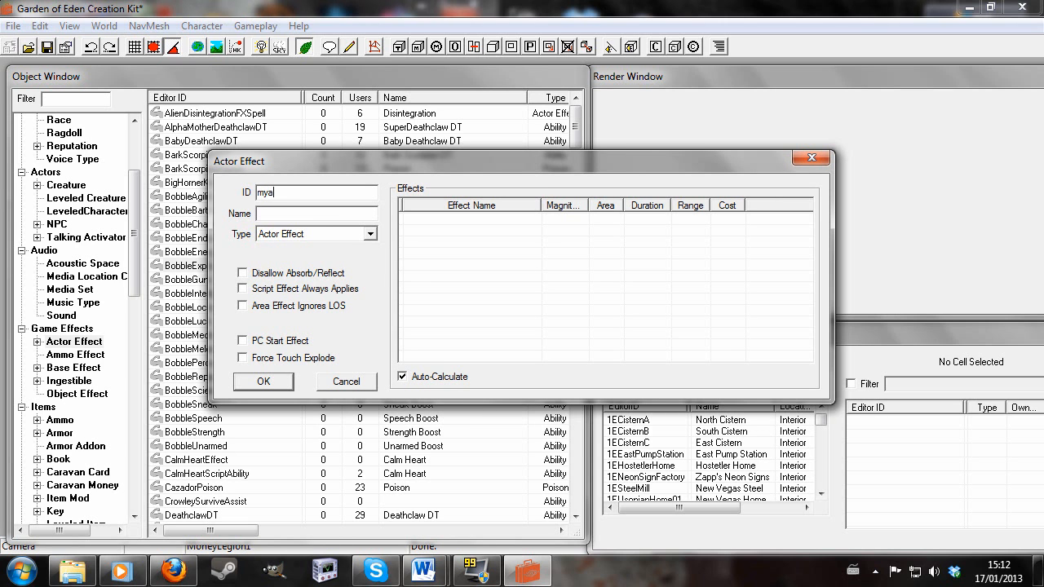
{"action": "key", "text": "BackSpace"}
{"action": "key", "text": "BackSpace"}
{"action": "key", "text": "BackSpace"}
{"action": "key", "text": "BackSpace"}
{"action": "type", "text": "e"}
{"action": "left_click", "coordinate": [371, 234]}
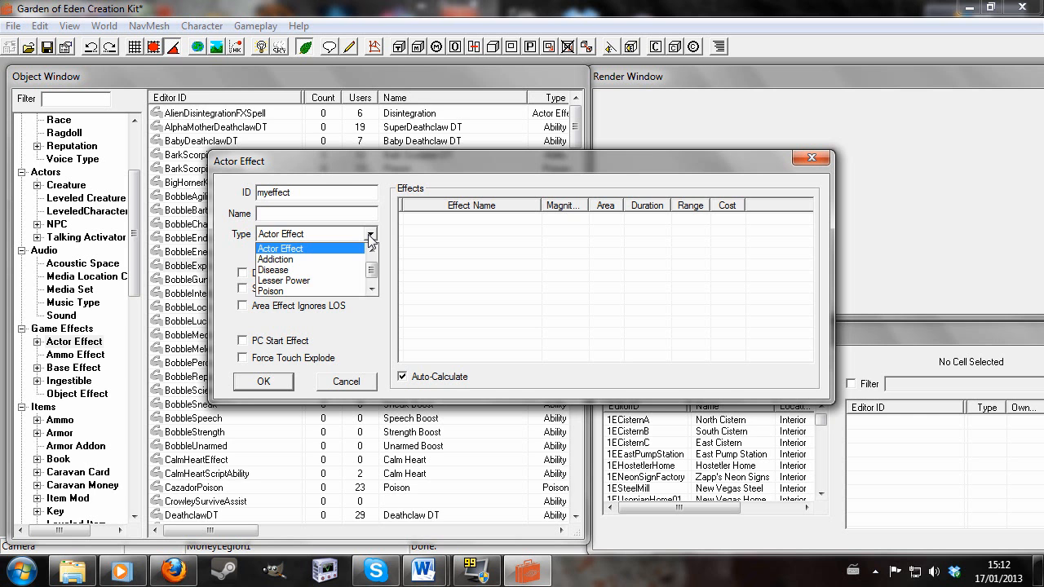
{"action": "left_click", "coordinate": [370, 235]}
{"action": "right_click", "coordinate": [454, 244]}
{"action": "left_click", "coordinate": [479, 249]}
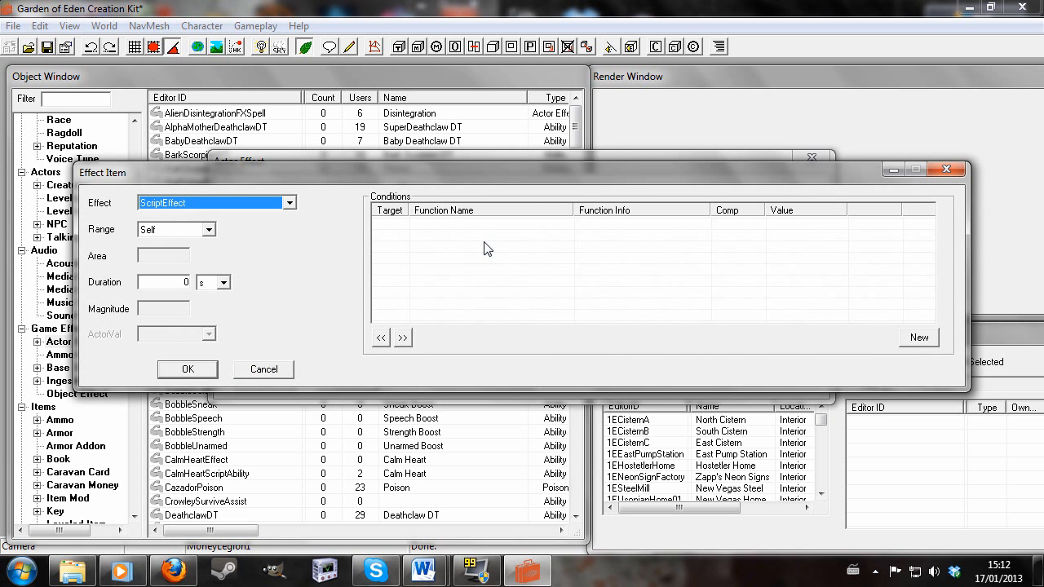
{"action": "left_click", "coordinate": [288, 202]}
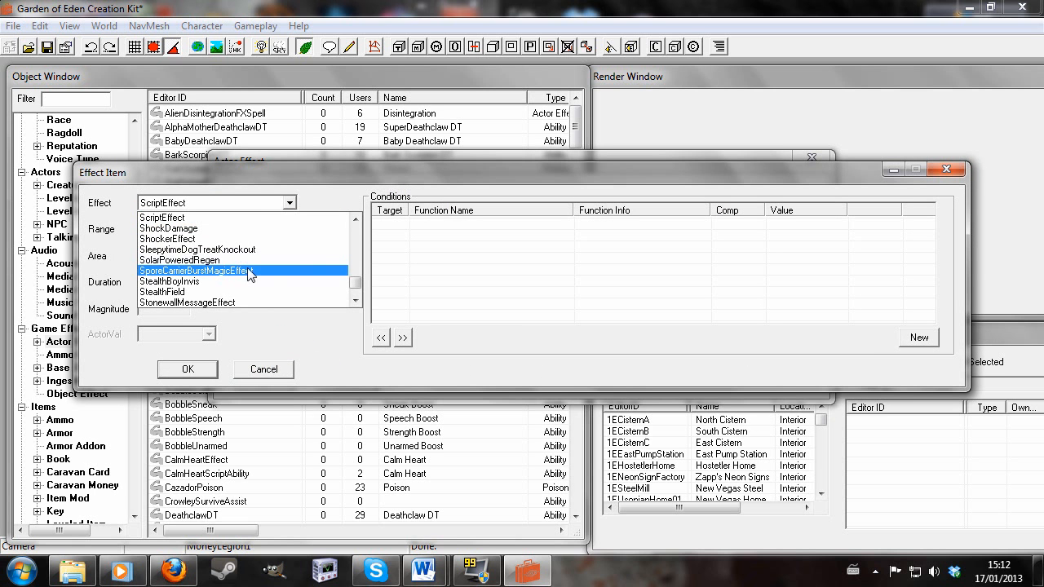
{"action": "scroll", "coordinate": [249, 274], "scroll_direction": "down", "scroll_amount": 3}
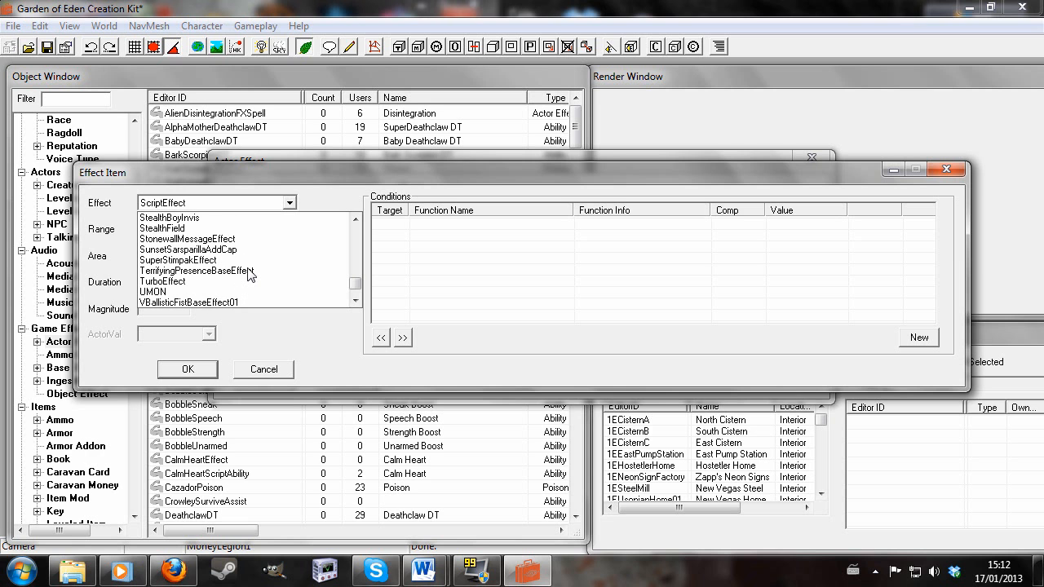
{"action": "key", "text": "p"}
{"action": "key", "text": "o"}
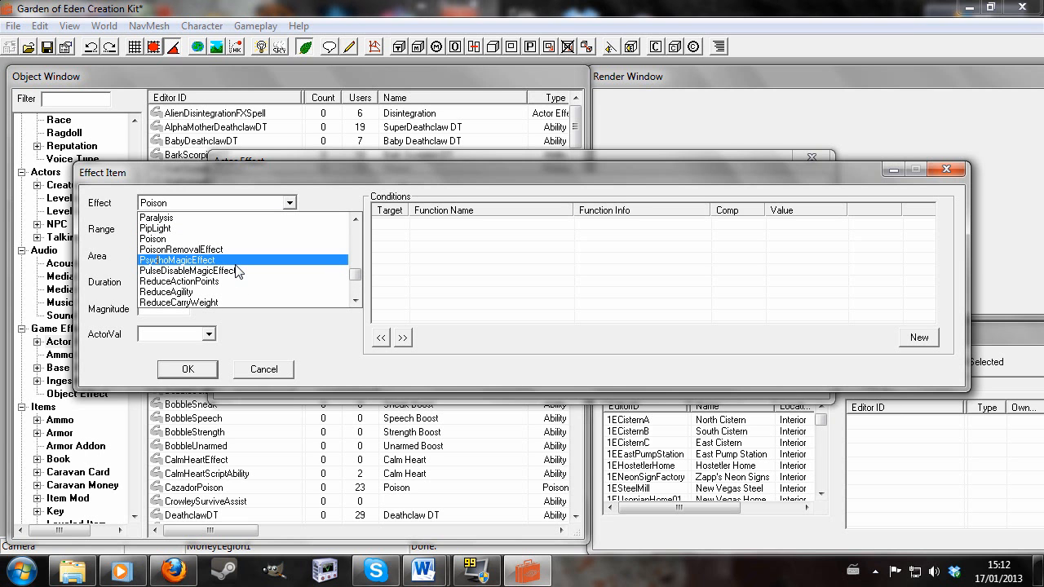
{"action": "key", "text": "r"}
{"action": "key", "text": "e"}
{"action": "key", "text": "s"}
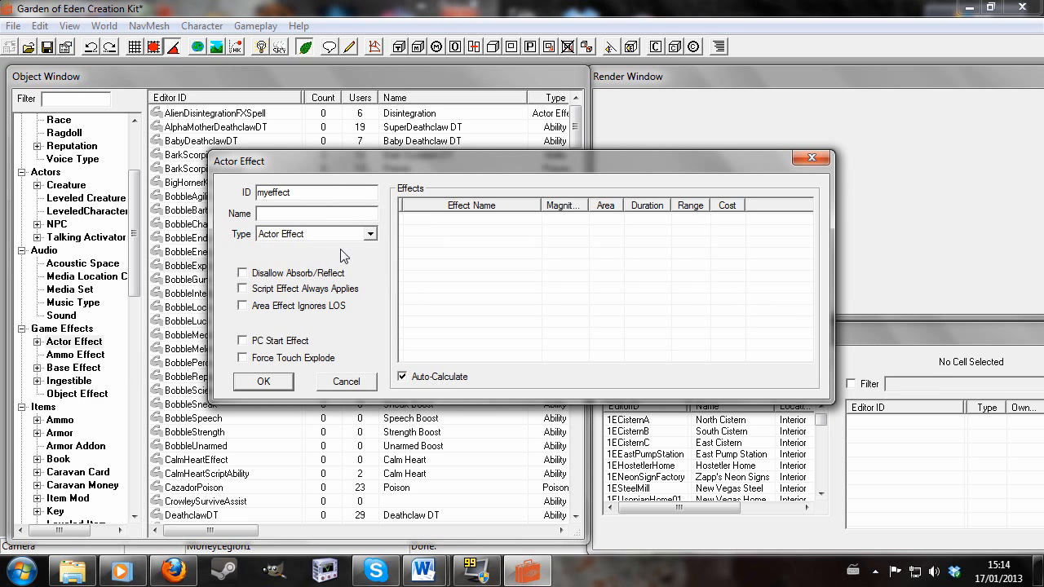
Set the myeffect actor effect's type to Ability
{"action": "left_click", "coordinate": [370, 234]}
{"action": "scroll", "coordinate": [345, 258], "scroll_direction": "up", "scroll_amount": 1}
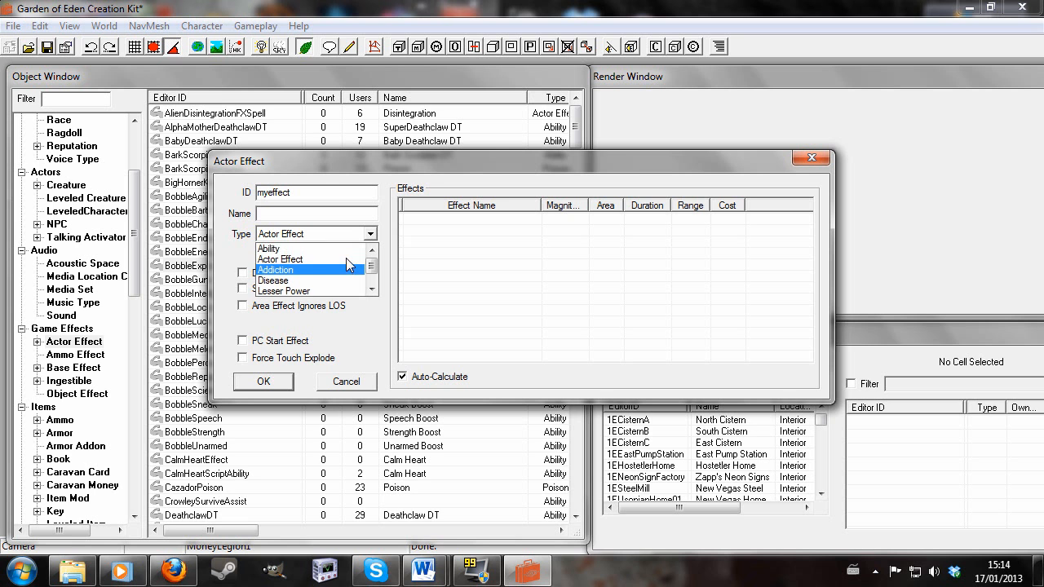
{"action": "left_click", "coordinate": [310, 247]}
Add a new effect item to myeffect using the IncreasePoisonResistance effect
{"action": "right_click", "coordinate": [503, 249]}
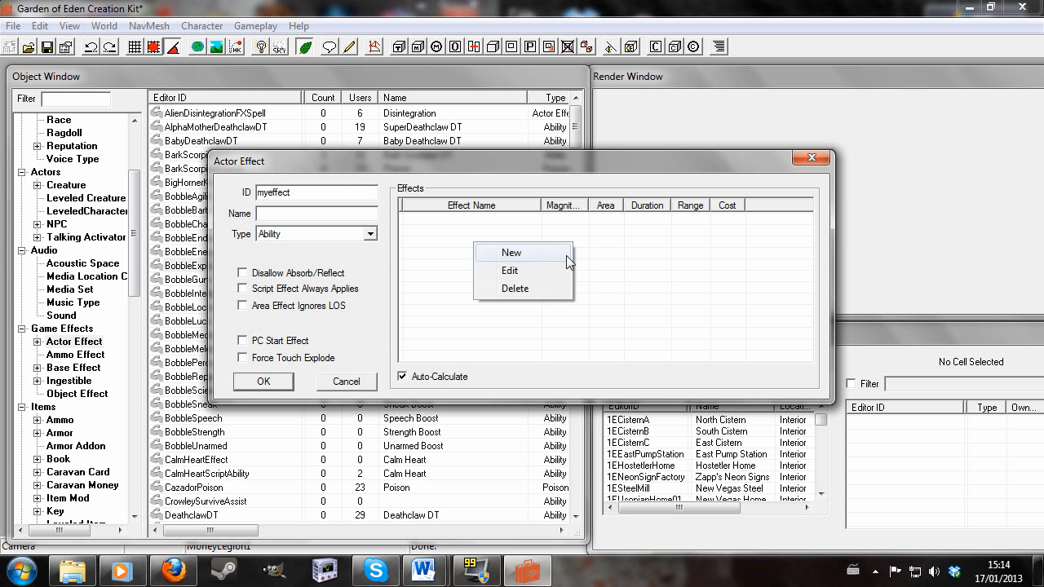
{"action": "left_click", "coordinate": [521, 255]}
{"action": "left_click", "coordinate": [289, 202]}
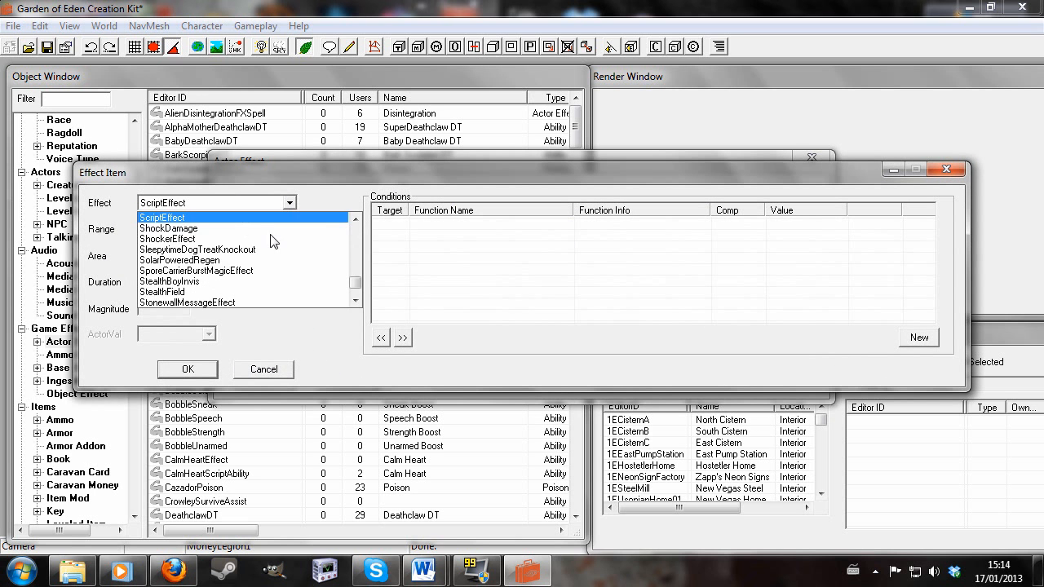
{"action": "key", "text": "i"}
{"action": "key", "text": "n"}
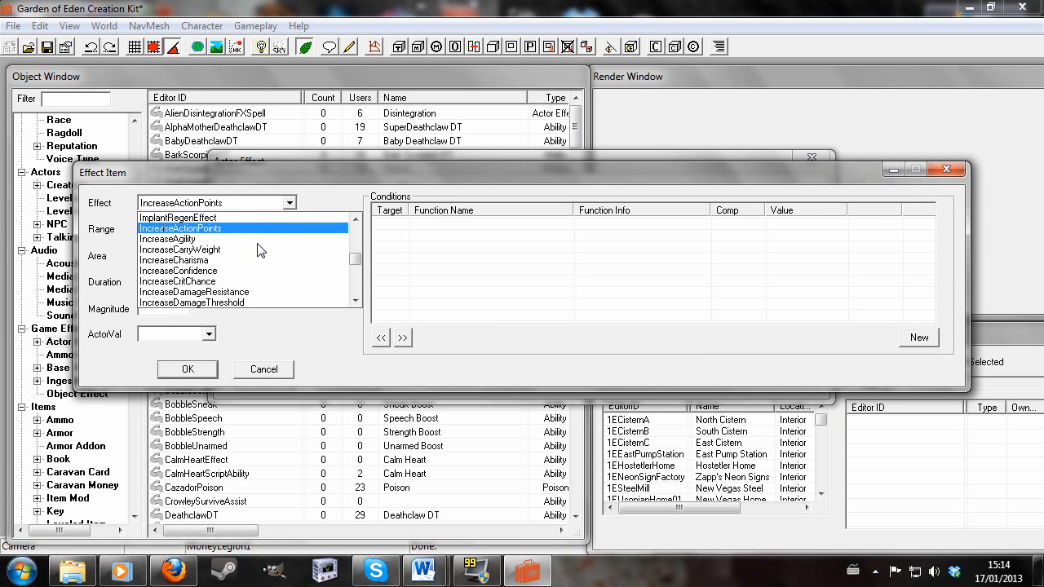
{"action": "key", "text": "c"}
{"action": "key", "text": "r"}
{"action": "key", "text": "e"}
{"action": "key", "text": "a"}
{"action": "key", "text": "s"}
{"action": "key", "text": "e"}
{"action": "key", "text": "p"}
{"action": "key", "text": "o"}
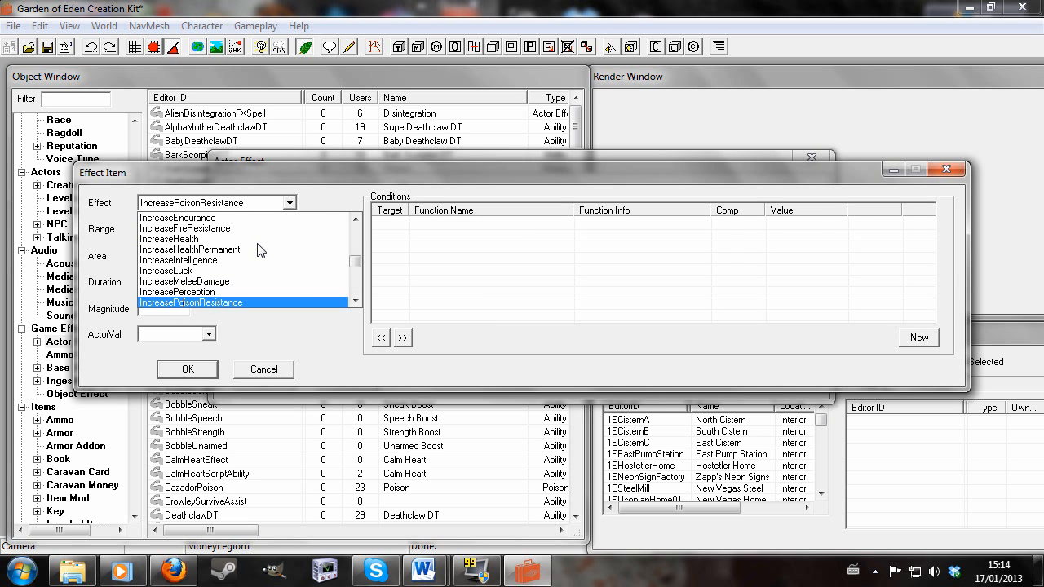
{"action": "left_click", "coordinate": [230, 301]}
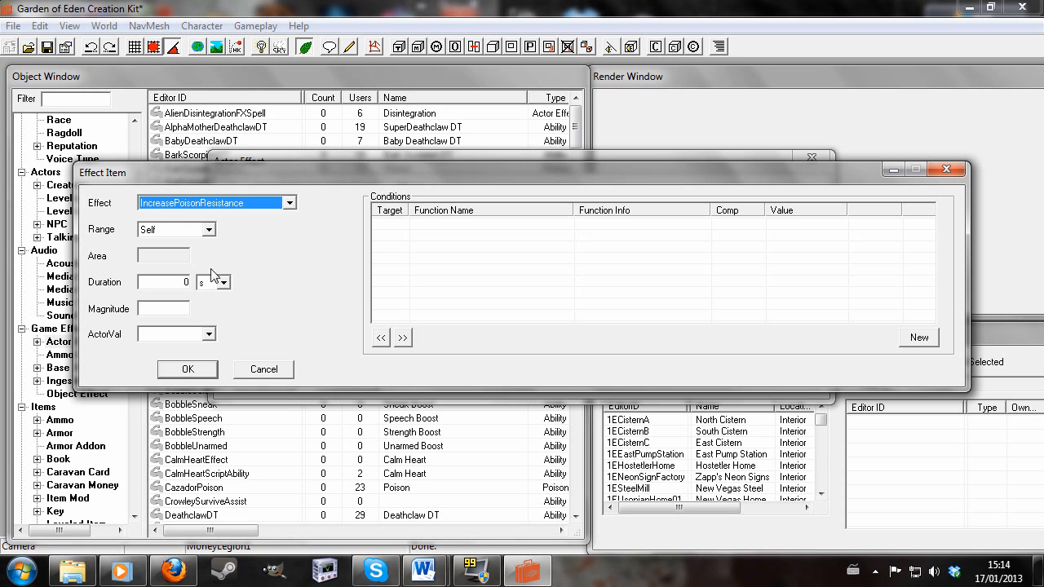
Set the poison resistance effect's magnitude to 10, confirm it, and save the actor effect
{"action": "left_click", "coordinate": [472, 270]}
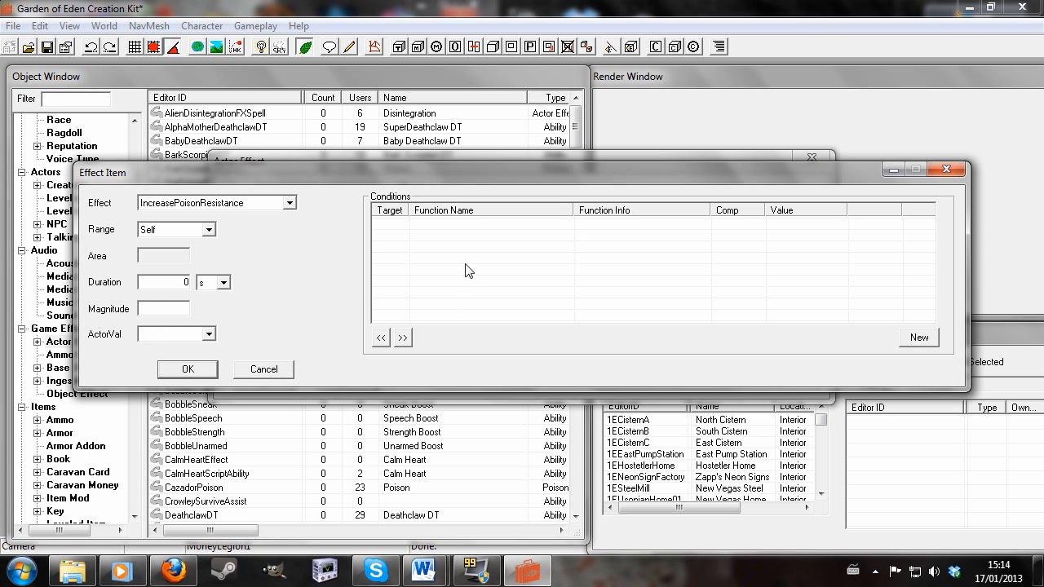
{"action": "left_click", "coordinate": [165, 309]}
{"action": "left_click", "coordinate": [187, 370]}
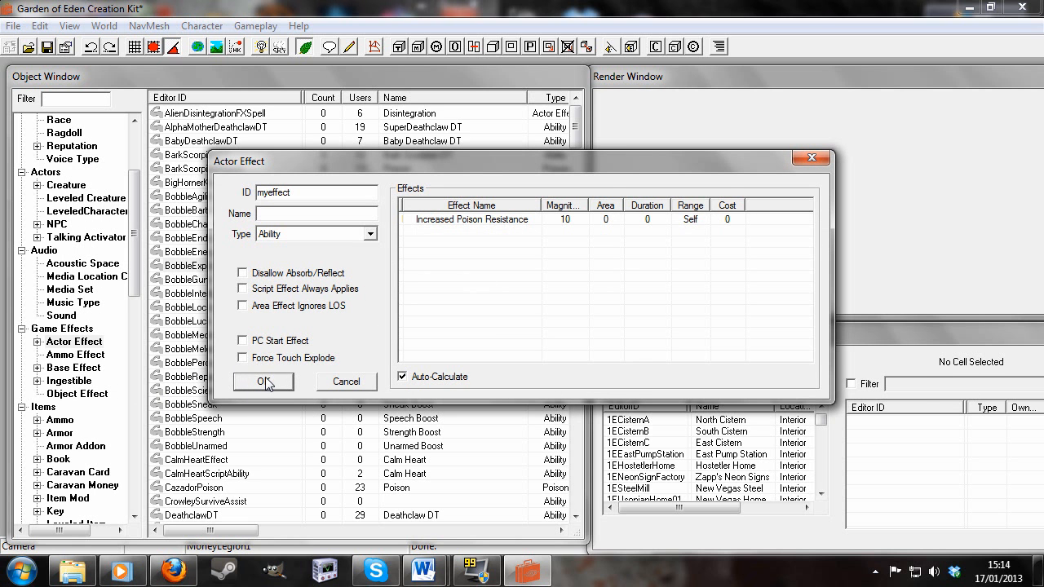
{"action": "left_click", "coordinate": [264, 381]}
Filter the Perk objects by myperk and open that perk for editing
{"action": "scroll", "coordinate": [137, 163], "scroll_direction": "up", "scroll_amount": 3}
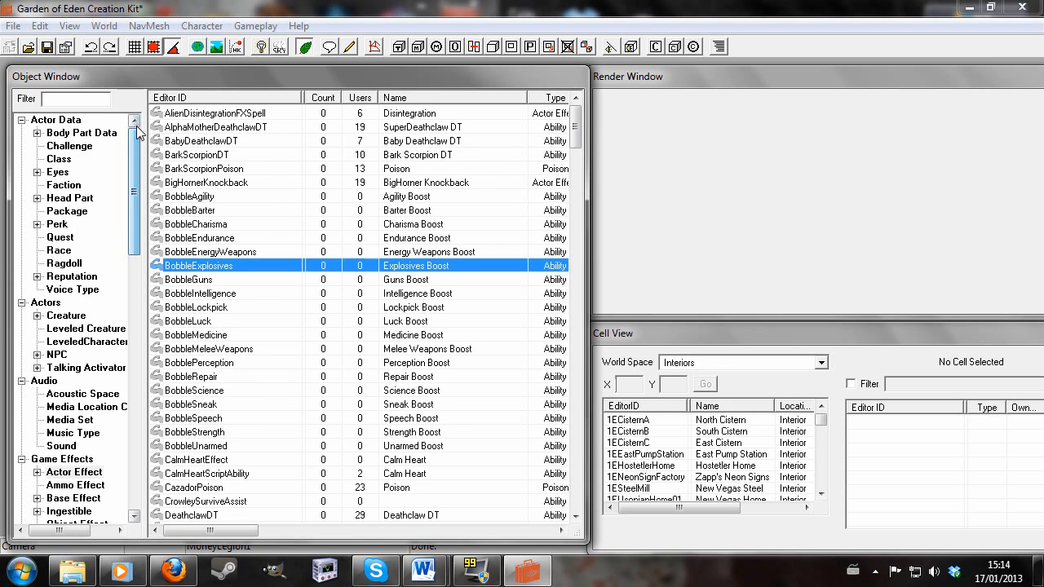
{"action": "left_click", "coordinate": [59, 223]}
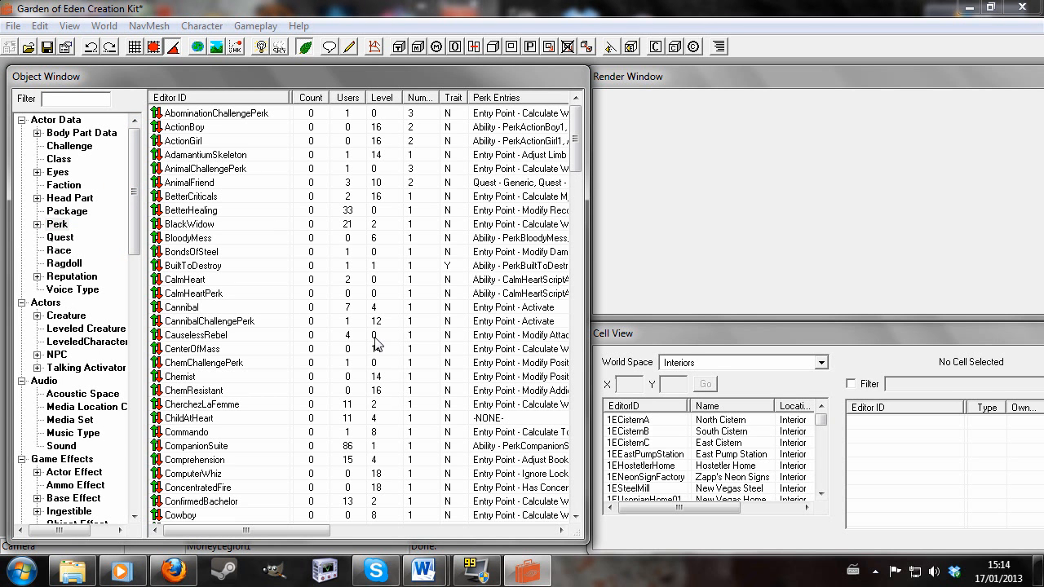
{"action": "type", "text": "myperk"}
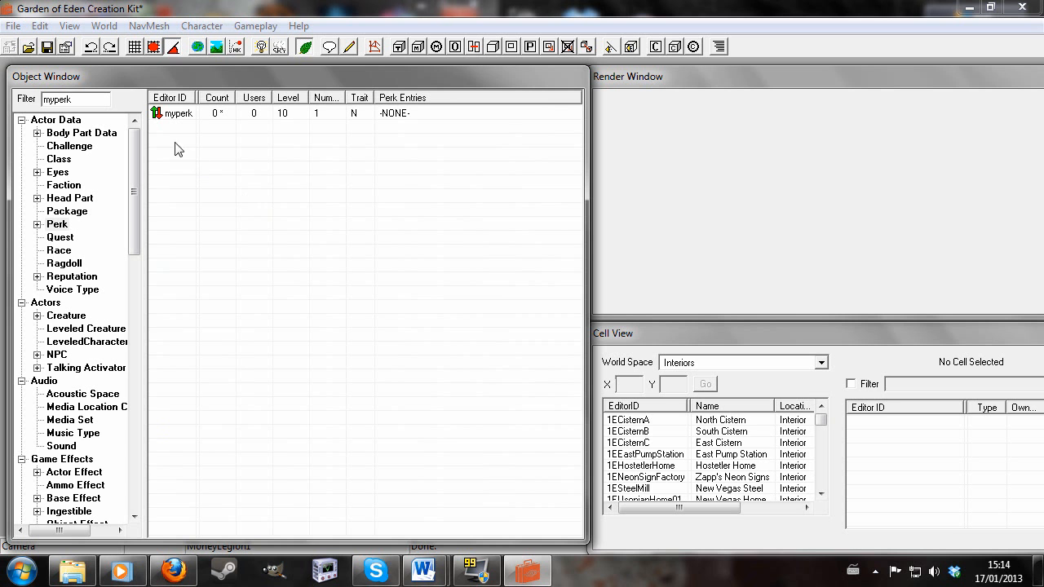
{"action": "double_click", "coordinate": [177, 113]}
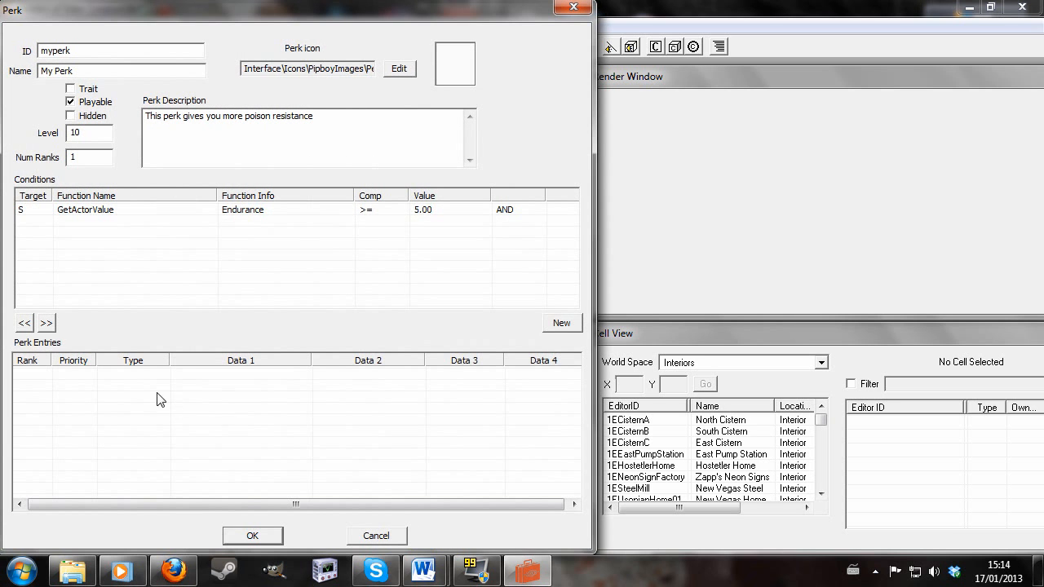
Add a new perk entry of type Ability that grants myeffect, and confirm it
{"action": "right_click", "coordinate": [273, 411]}
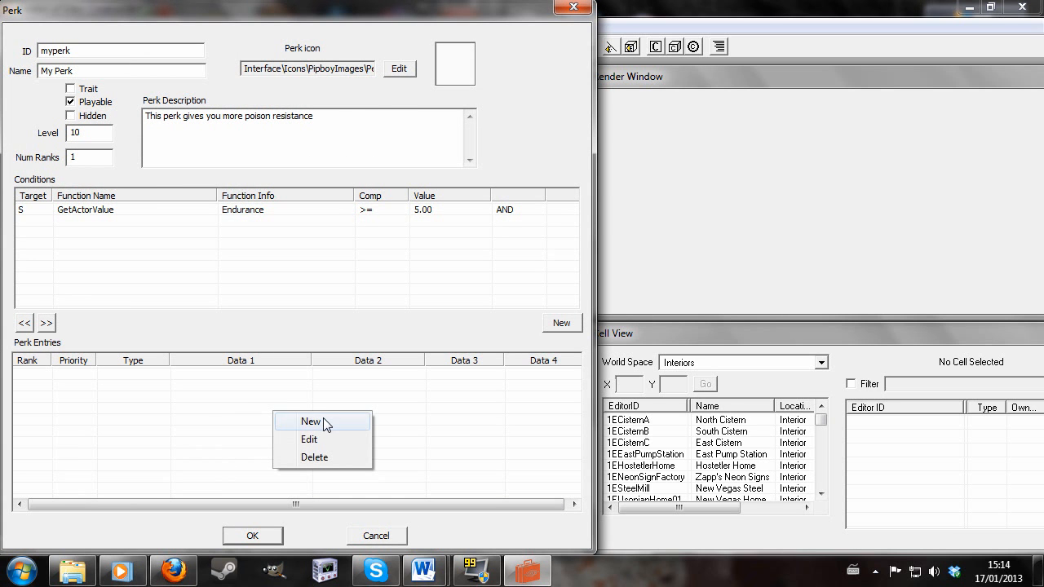
{"action": "left_click", "coordinate": [323, 419]}
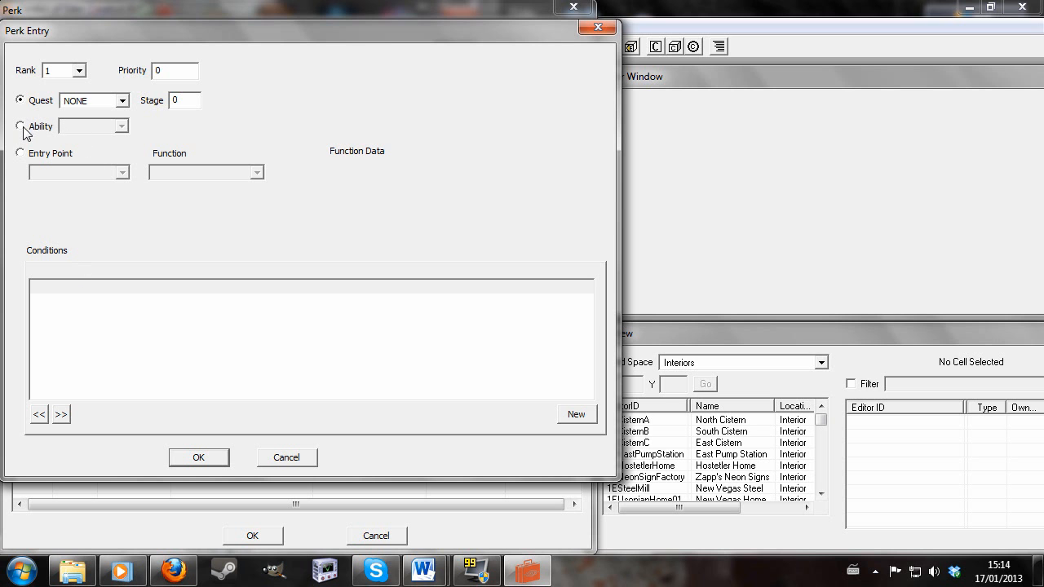
{"action": "left_click", "coordinate": [21, 127]}
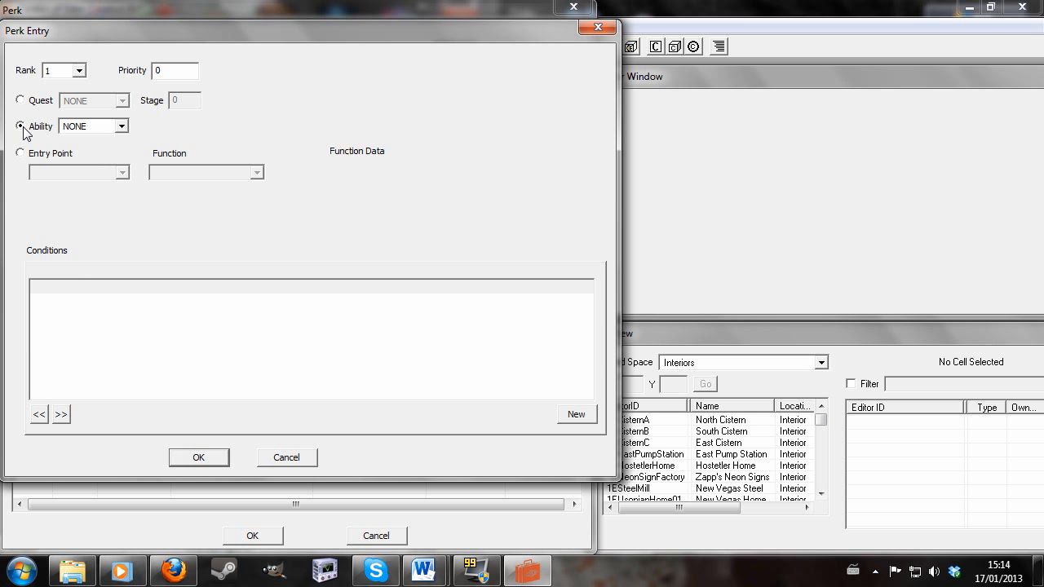
{"action": "left_click", "coordinate": [121, 127]}
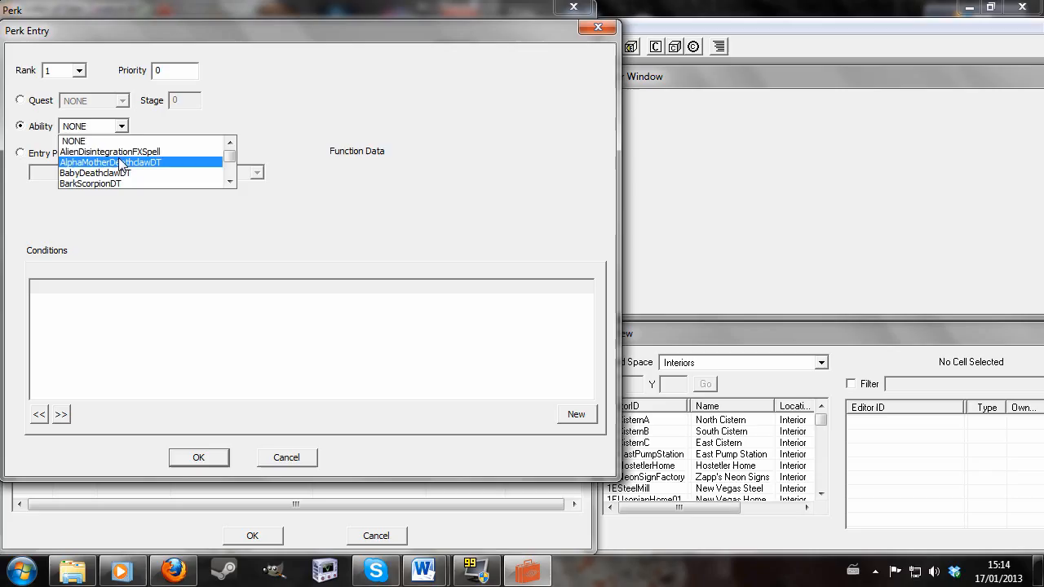
{"action": "key", "text": "m"}
{"action": "key", "text": "y"}
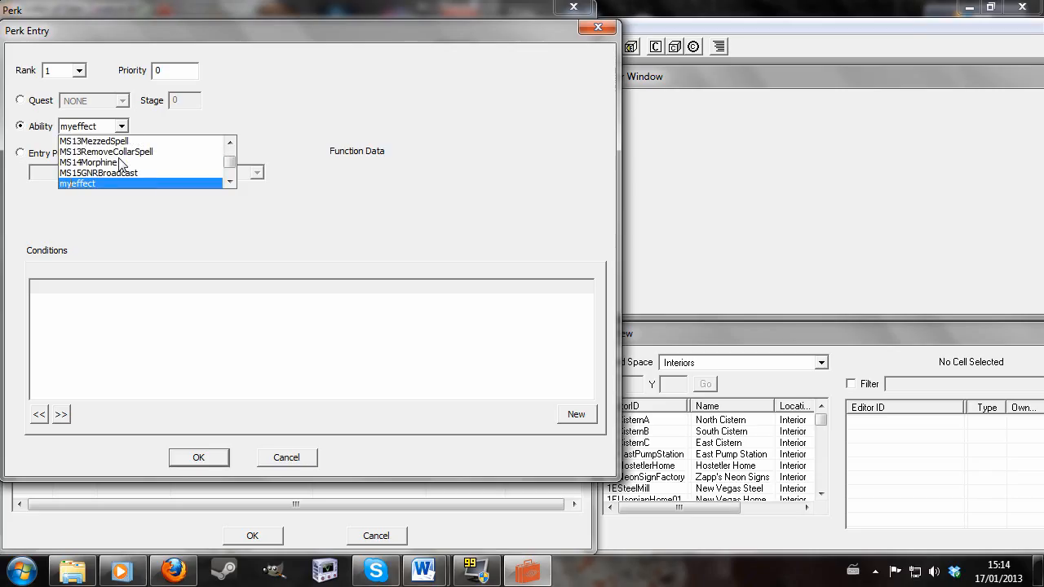
{"action": "left_click", "coordinate": [81, 183]}
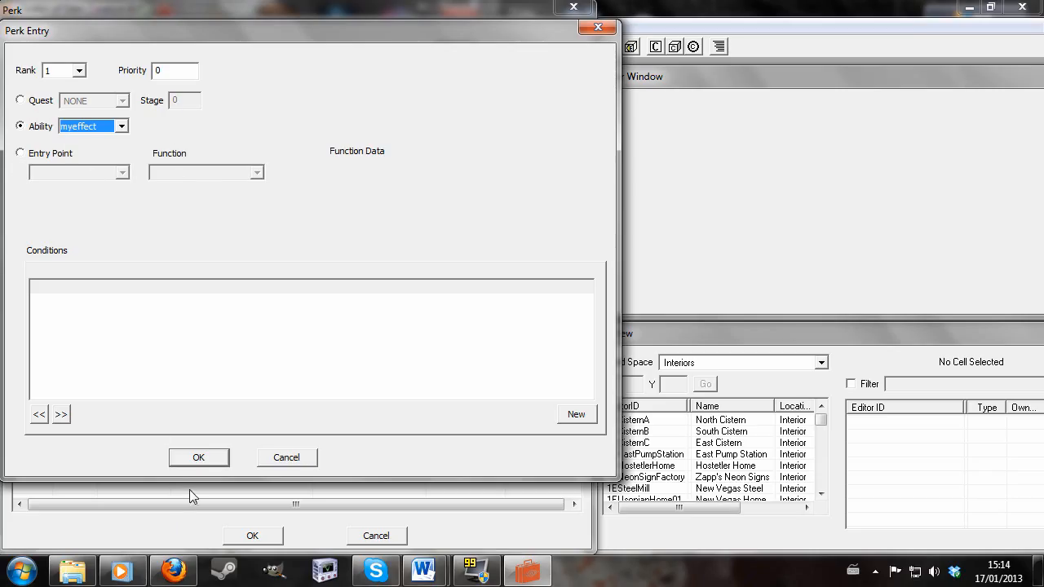
{"action": "left_click", "coordinate": [200, 459]}
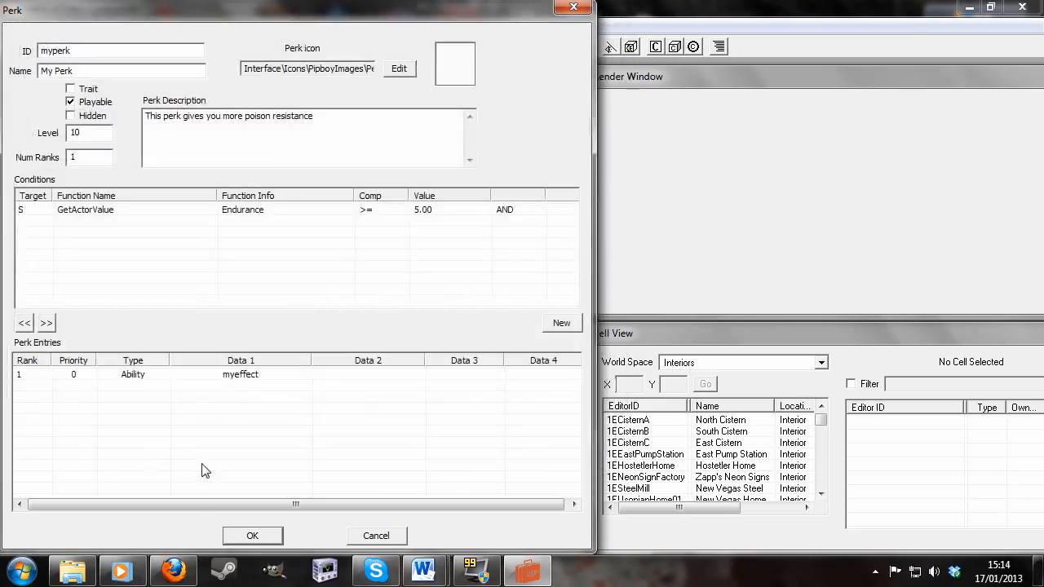
{"action": "double_click", "coordinate": [73, 377]}
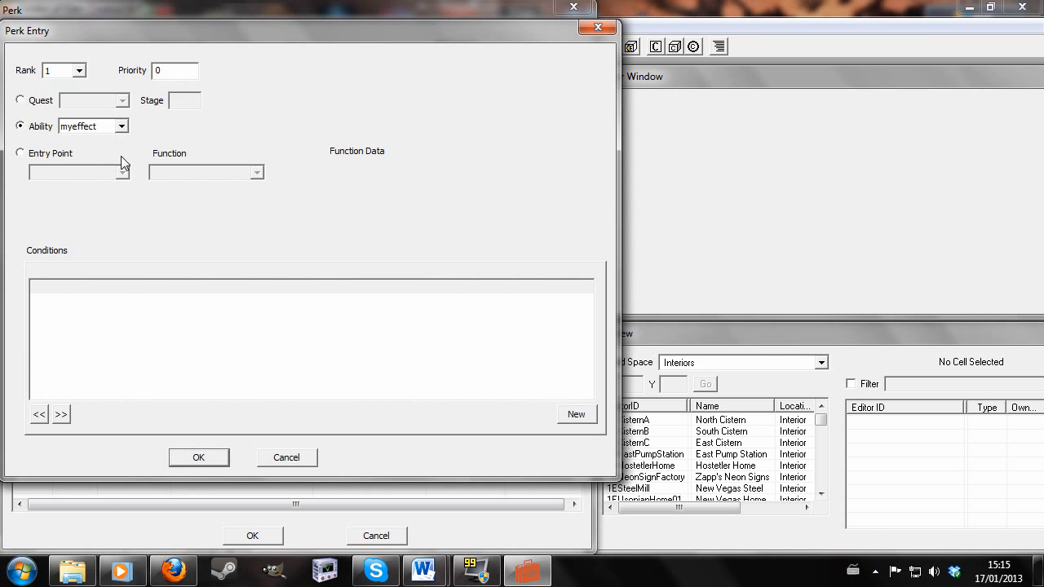
{"action": "left_click", "coordinate": [199, 459]}
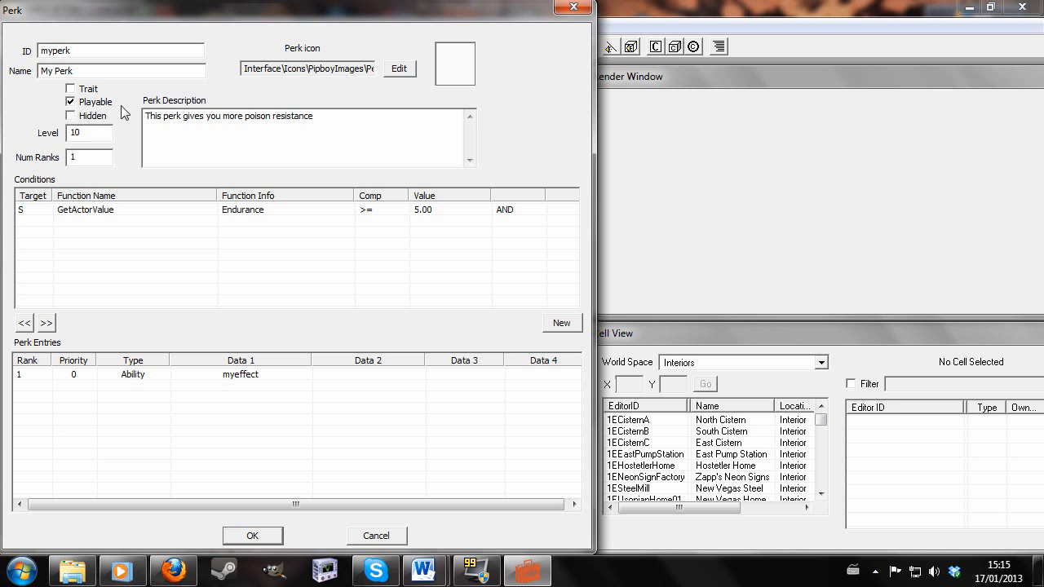
{"action": "left_click", "coordinate": [70, 89]}
{"action": "left_click", "coordinate": [71, 90]}
{"action": "left_click", "coordinate": [71, 102]}
{"action": "left_click", "coordinate": [71, 115]}
{"action": "left_click", "coordinate": [68, 115]}
{"action": "left_click", "coordinate": [69, 103]}
{"action": "left_click", "coordinate": [71, 103]}
Save the perk with its myeffect ability entry
{"action": "left_click", "coordinate": [252, 536]}
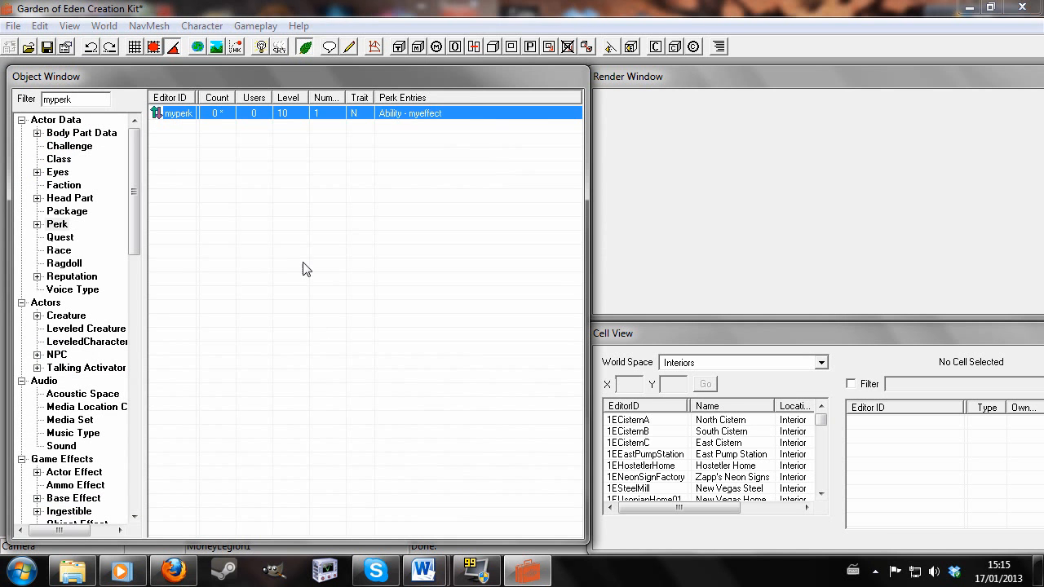